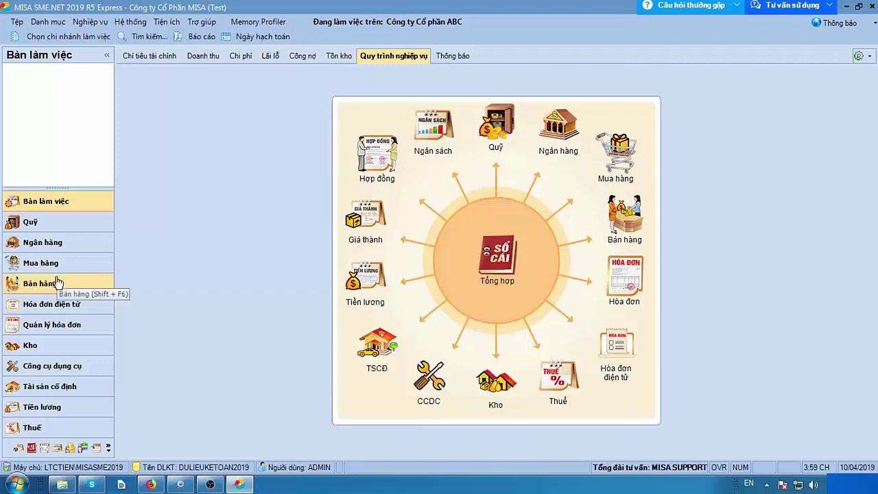
Enter the Sales module, discard a blank new voucher, and bring up the Nghiệp vụ > Bán hàng menu.
click(23, 287)
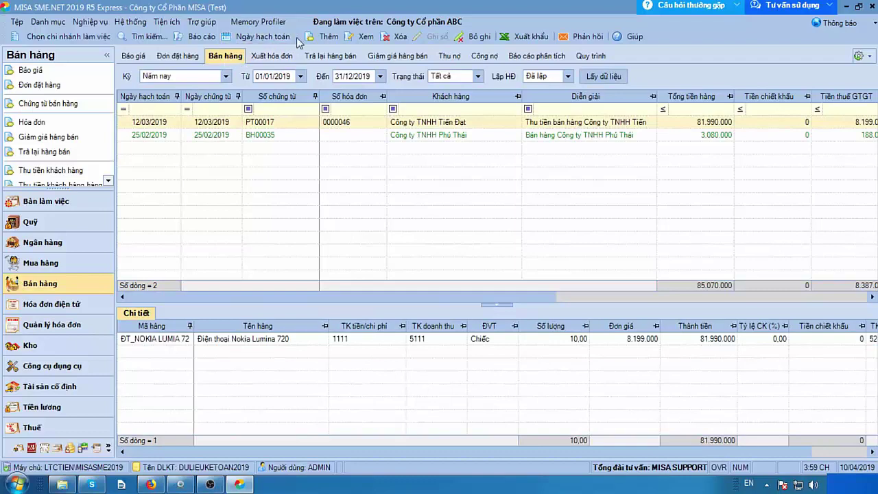
click(317, 42)
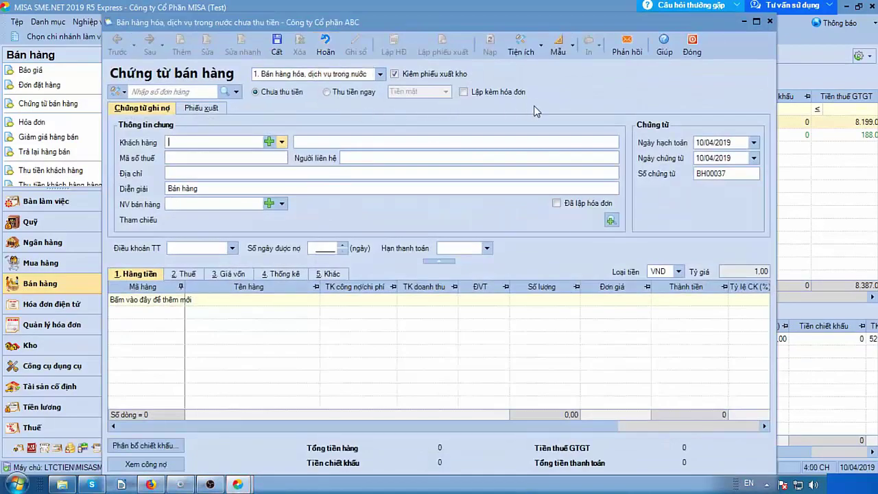
click(770, 22)
click(457, 286)
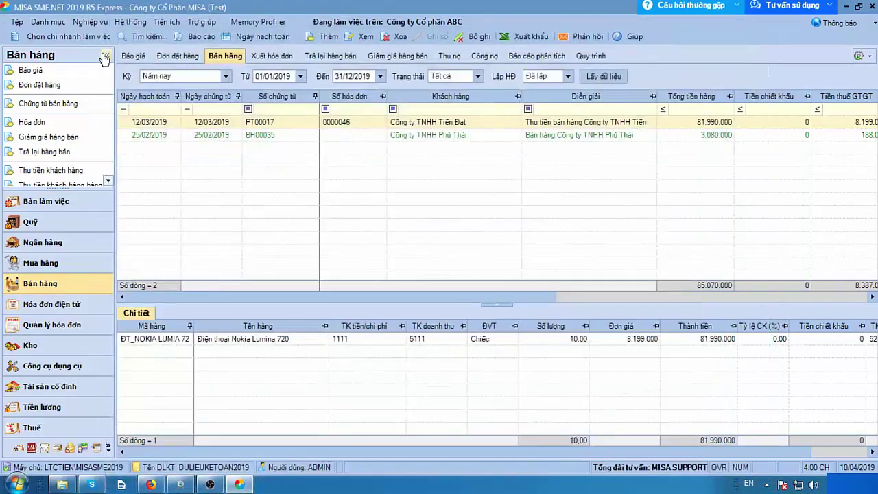
click(89, 21)
mouse_move(106, 80)
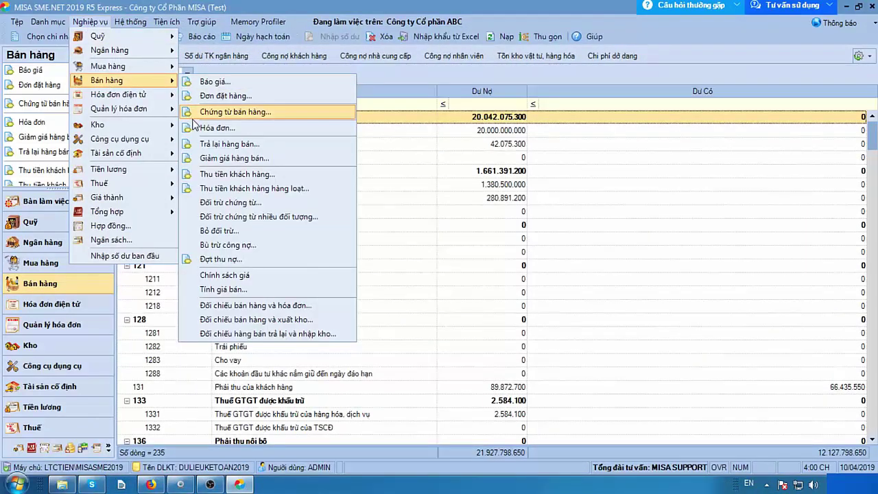
Start a sales voucher of type '1. Bán hàng hóa, dịch vụ trong nước', marked as paid immediately.
click(269, 111)
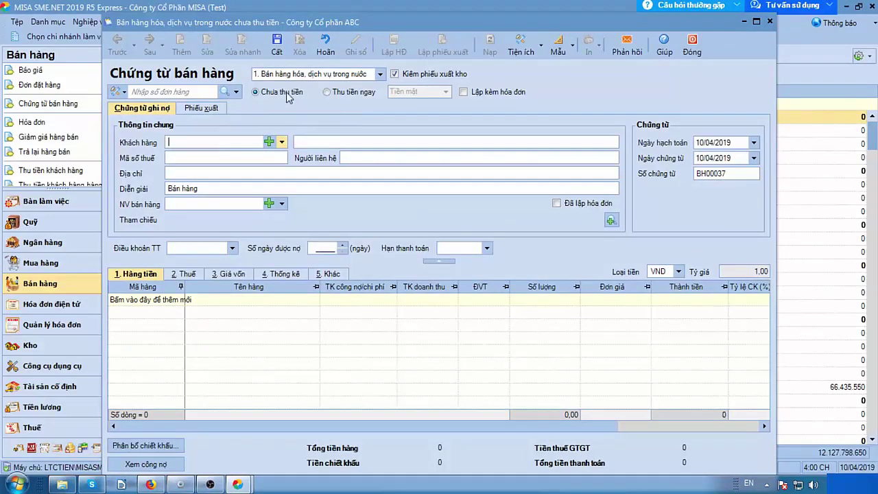
click(381, 76)
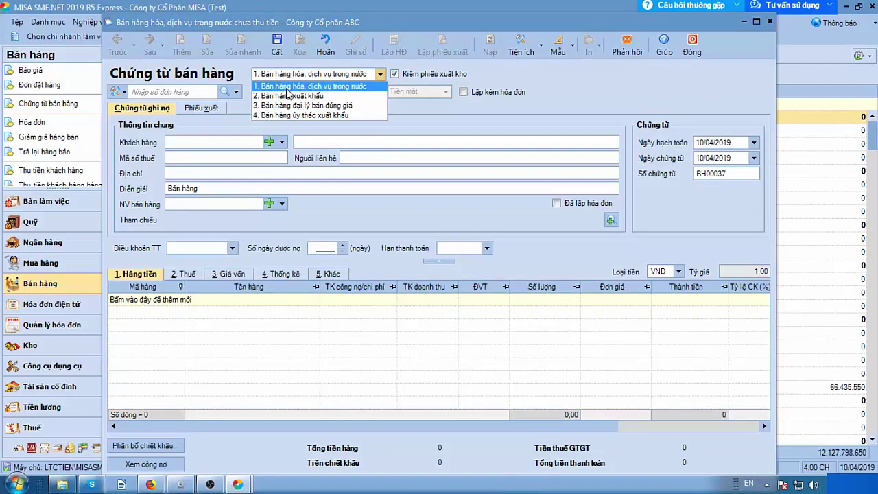
click(322, 88)
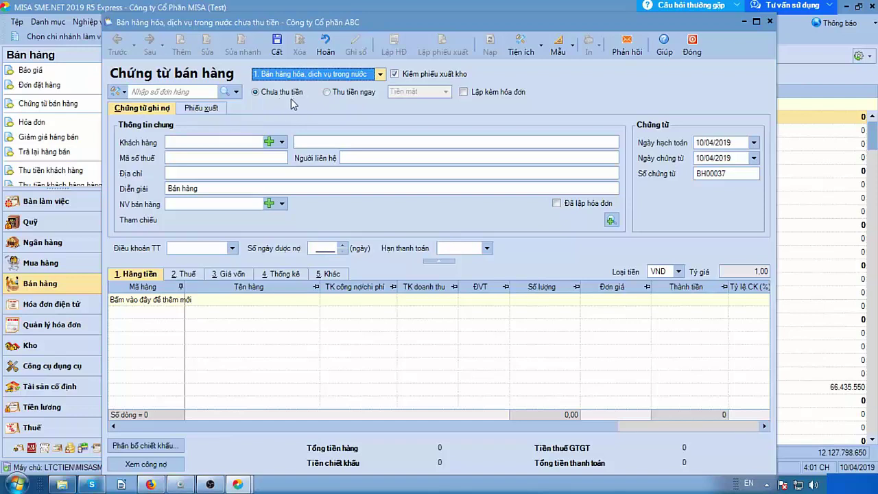
click(326, 93)
Keep Tiền mặt as payment method, tick Lập kèm hóa đơn, and return to the cash receipt details.
click(445, 91)
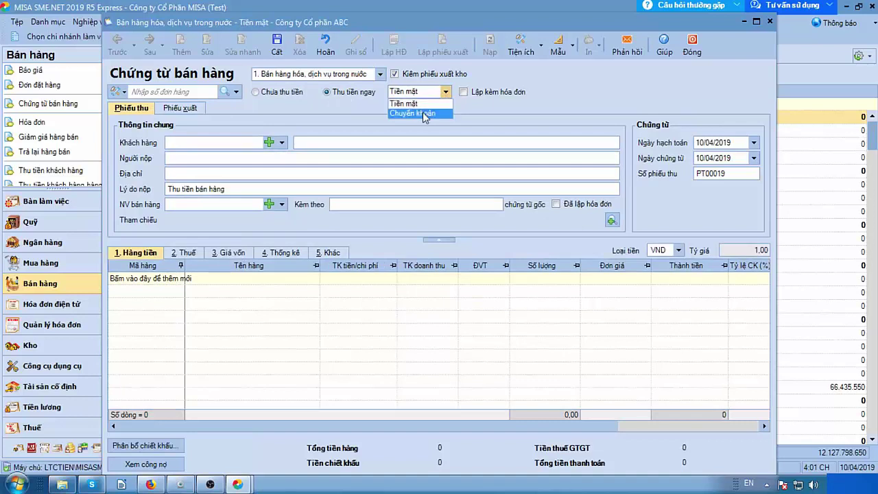
click(483, 110)
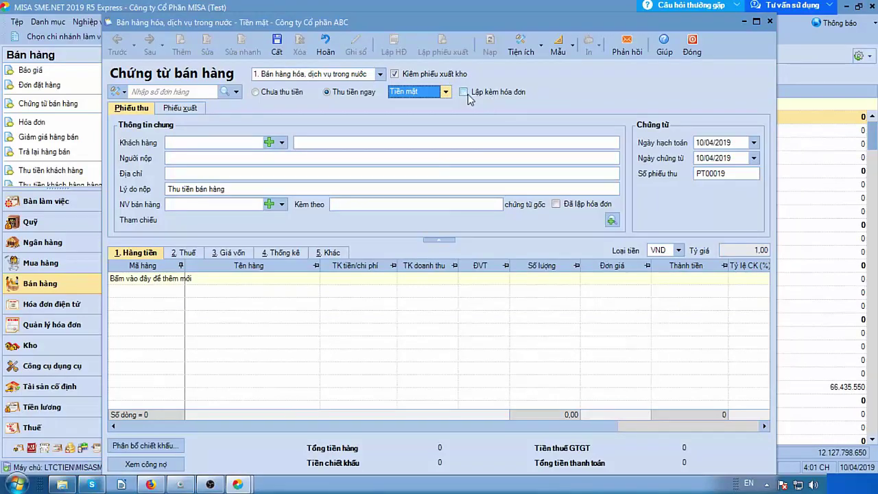
click(464, 92)
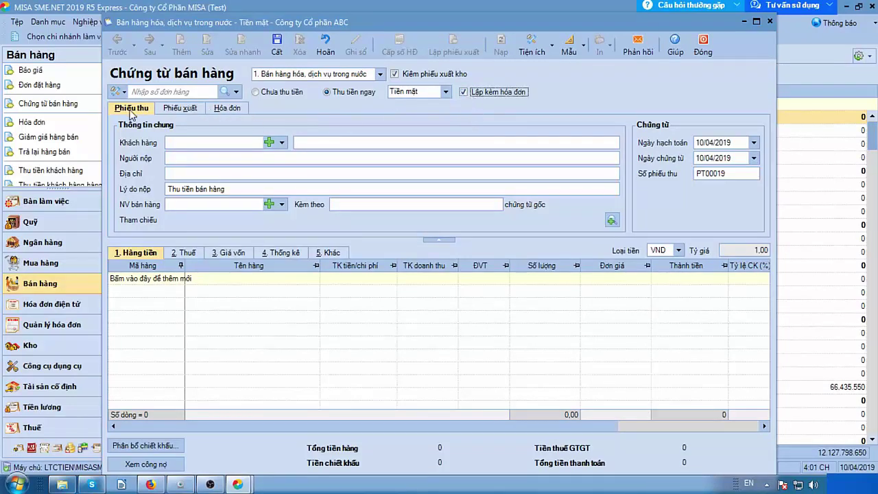
click(220, 112)
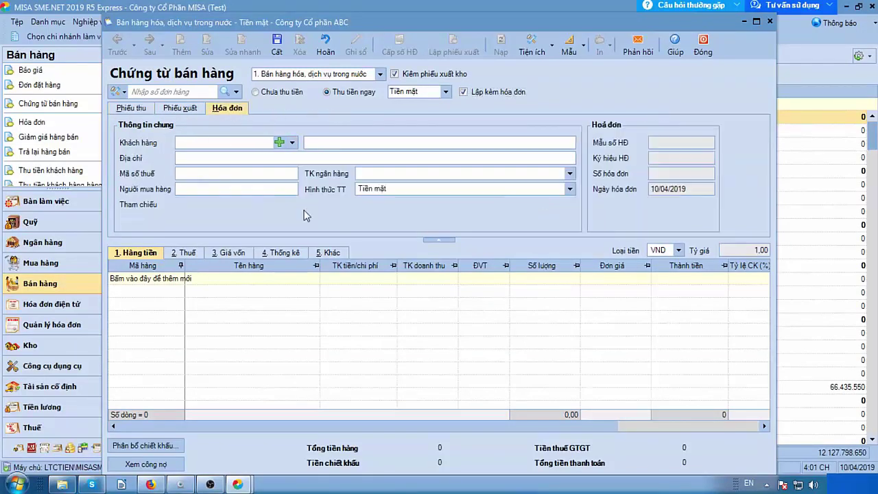
click(464, 91)
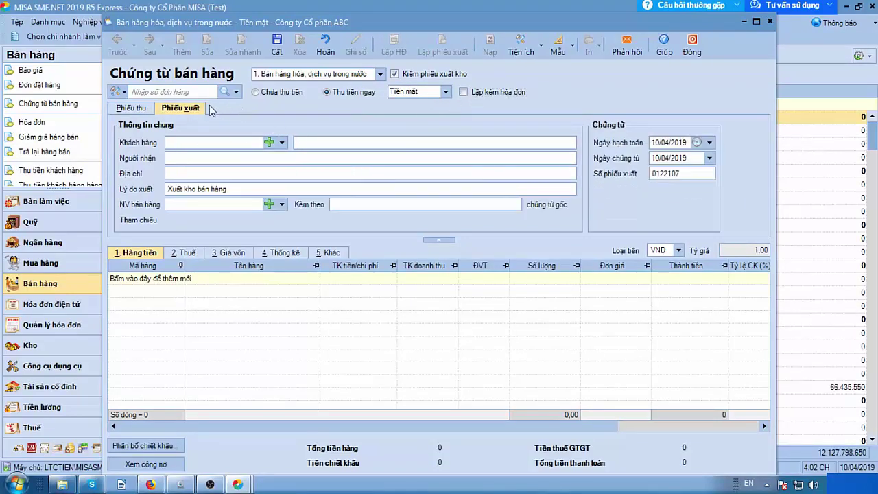
click(464, 92)
click(464, 92)
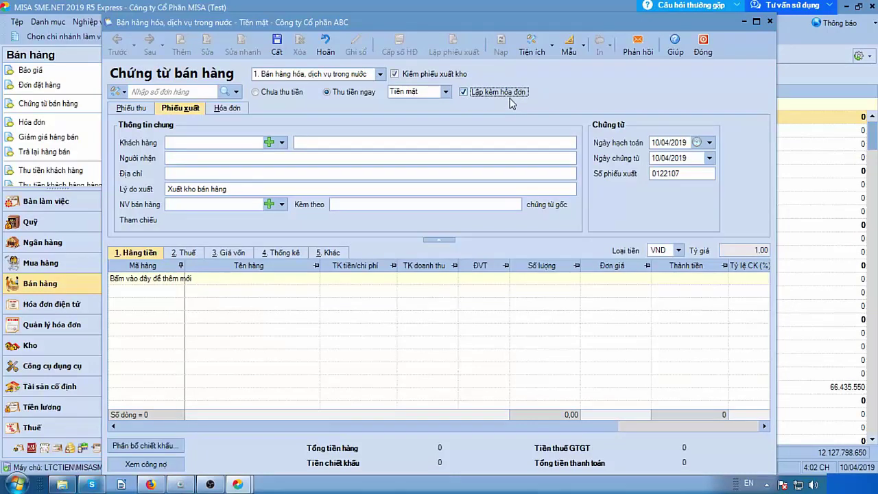
click(137, 109)
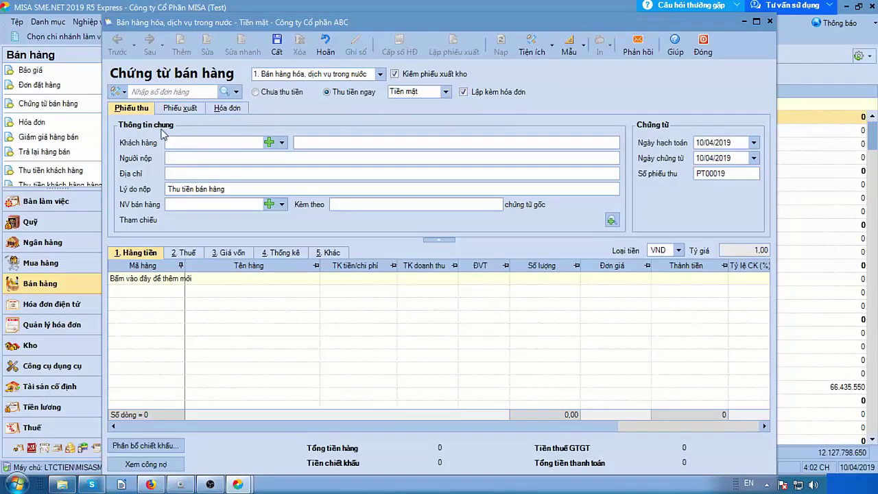
Choose customer CTY_HOANGCAU and enter the payer's name on the receipt.
click(281, 143)
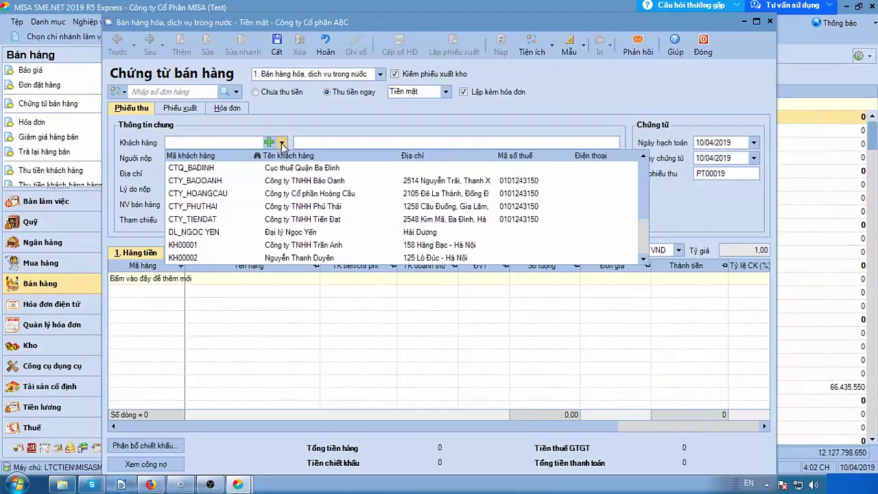
click(212, 195)
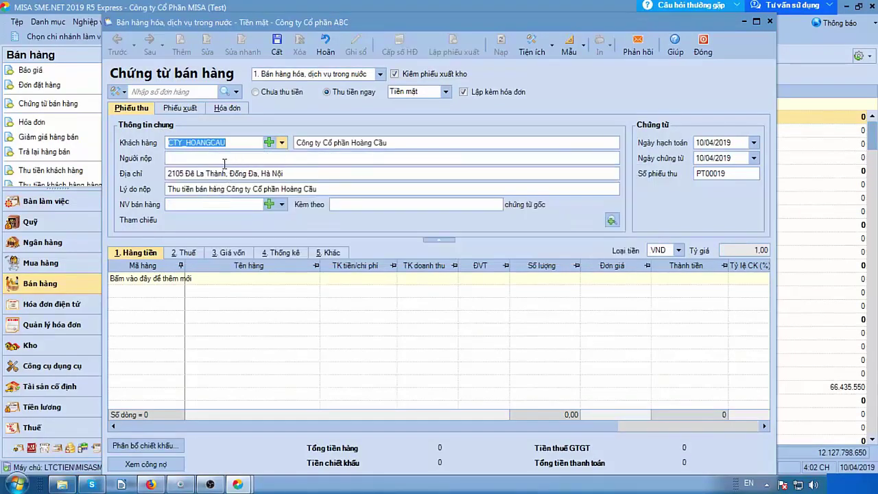
click(204, 159)
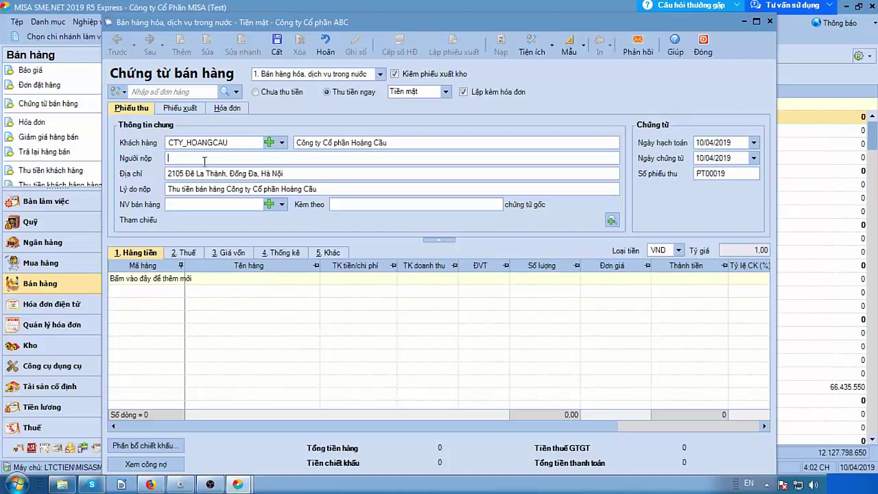
text(Nguyễn Văn A)
key(Tab)
key(Tab)
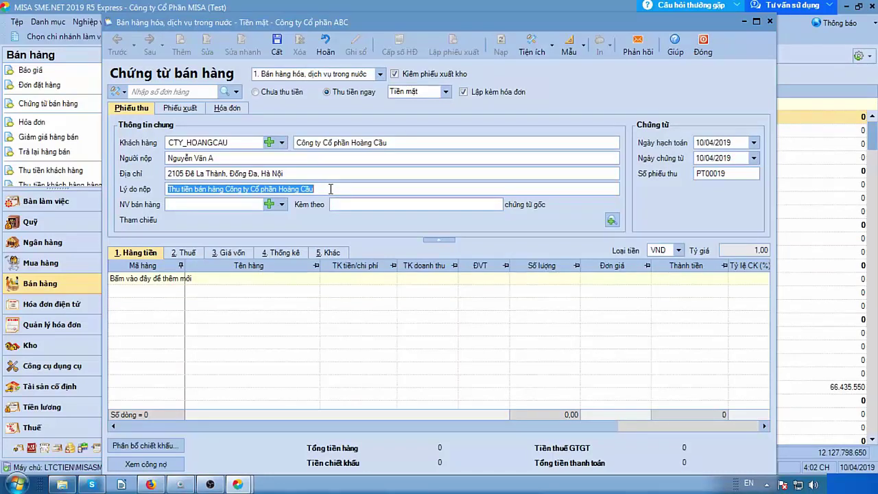
Set the receipt's posting date to 30/03/2019.
click(719, 143)
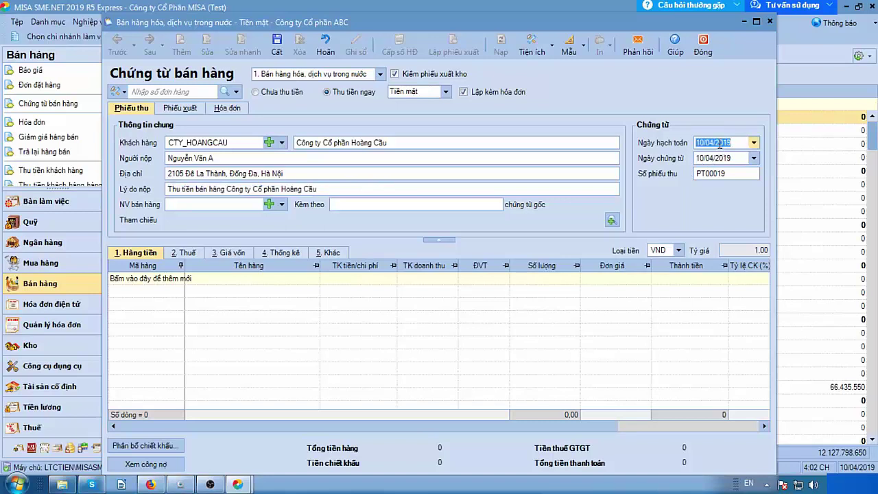
text(30032019)
key(Tab)
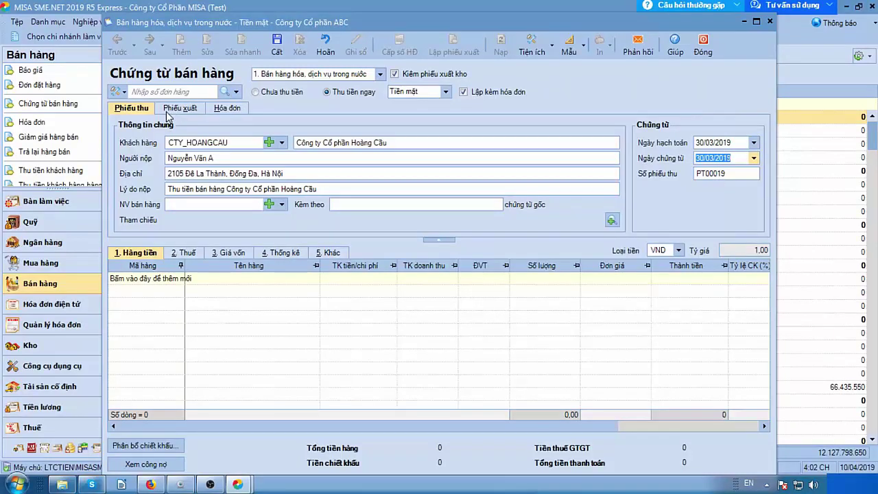
Enter the receiver's name on the stock issue slip, then go to the invoice's Ký hiệu HĐ field.
click(168, 111)
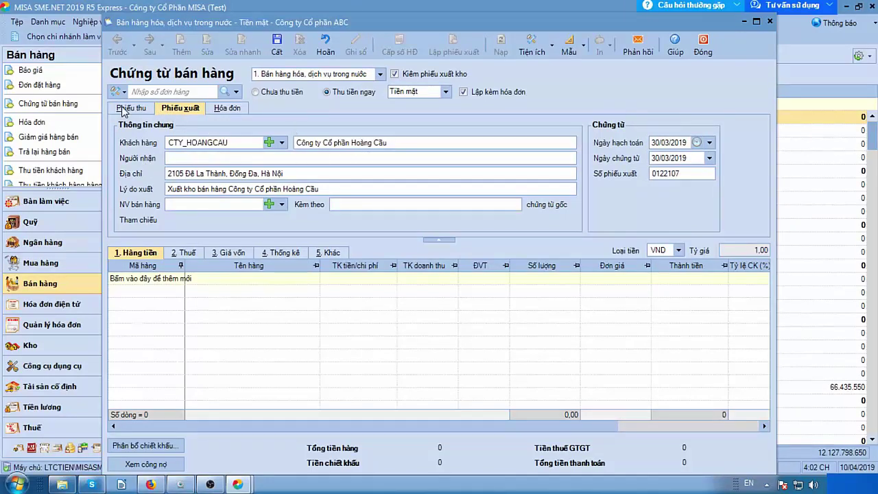
click(175, 157)
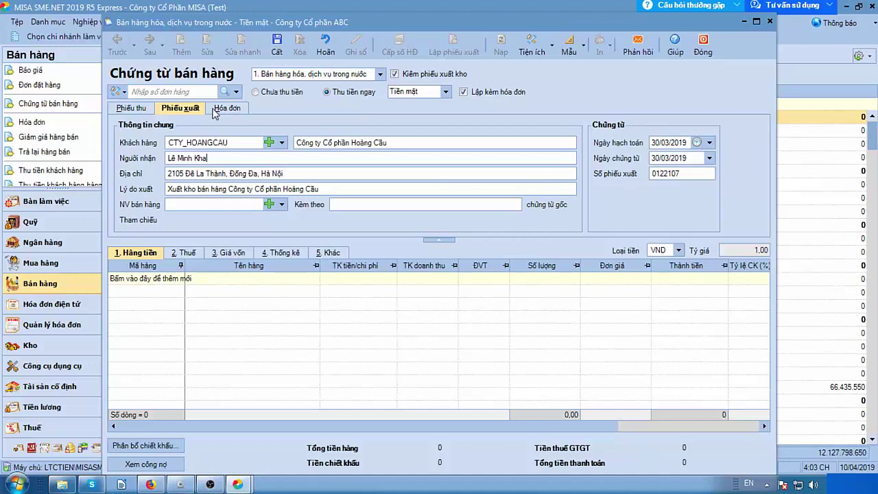
click(214, 110)
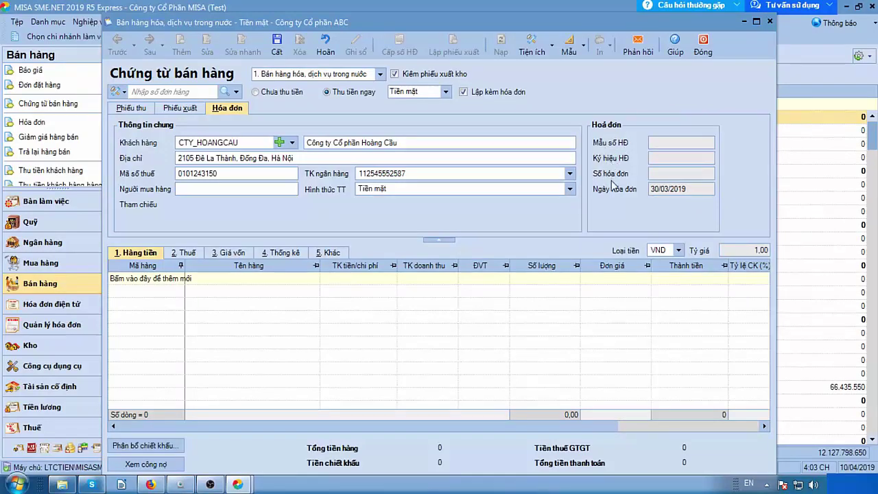
click(679, 159)
Look at the program's general options from the system menu and close them unchanged.
drag(388, 24, 384, 79)
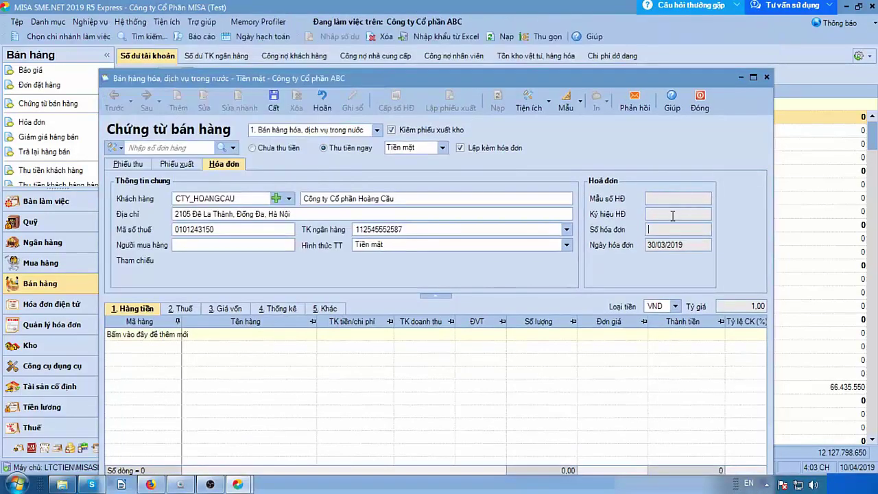
click(130, 21)
click(141, 141)
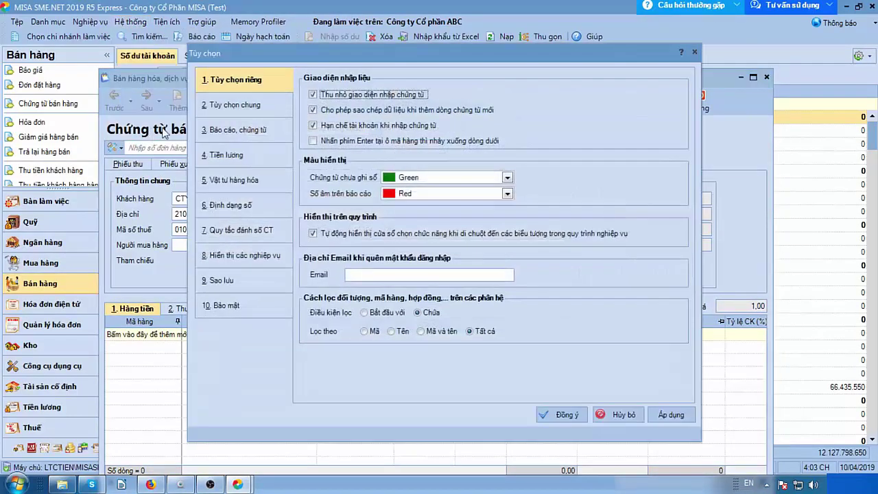
click(235, 104)
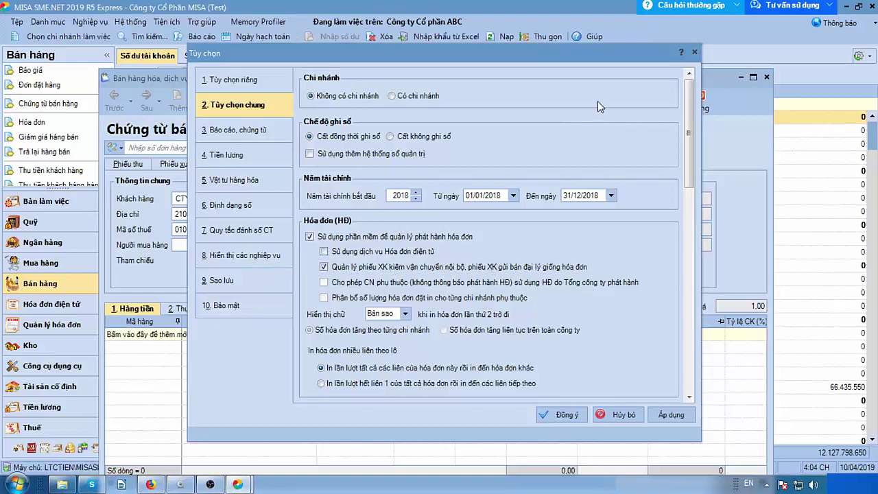
drag(591, 59, 556, 58)
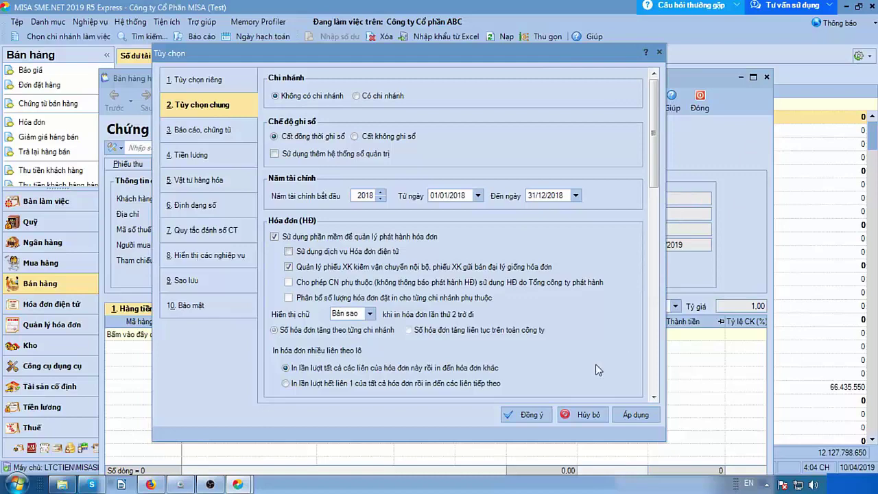
click(583, 414)
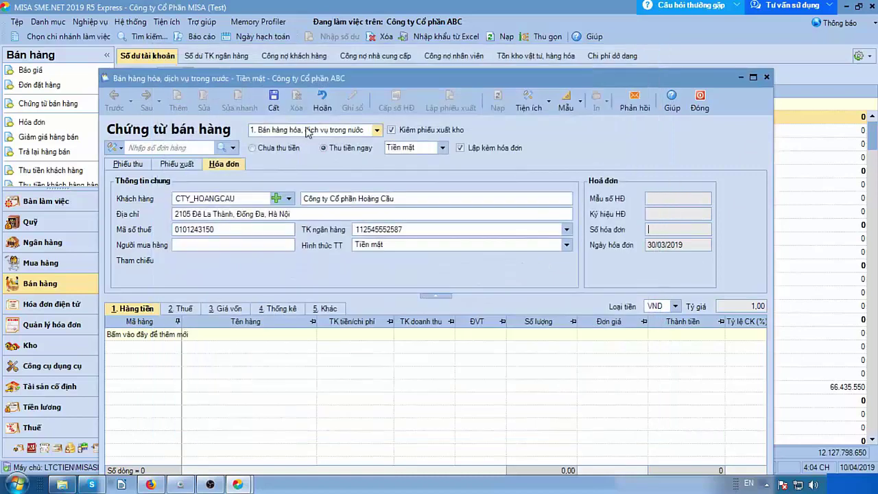
drag(349, 79, 347, 28)
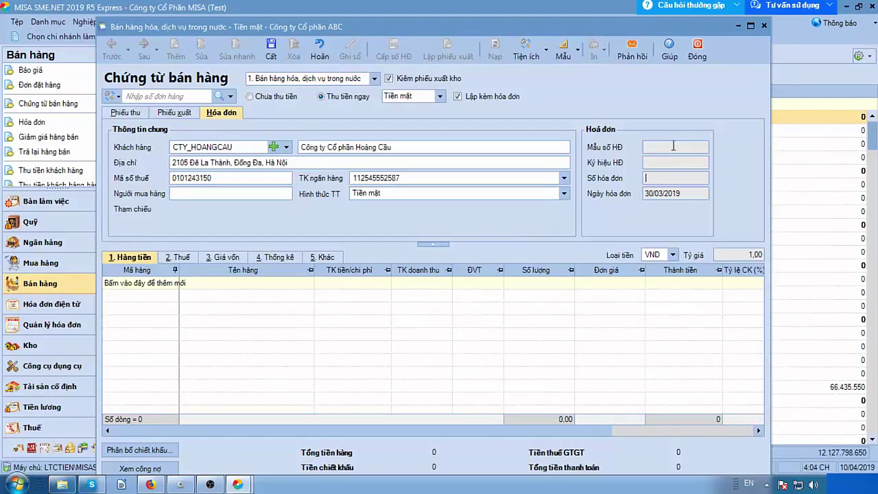
Add a goods line with item ĐT_NOKIA LUMIA 720, found by typing đ in Mã hàng.
click(669, 178)
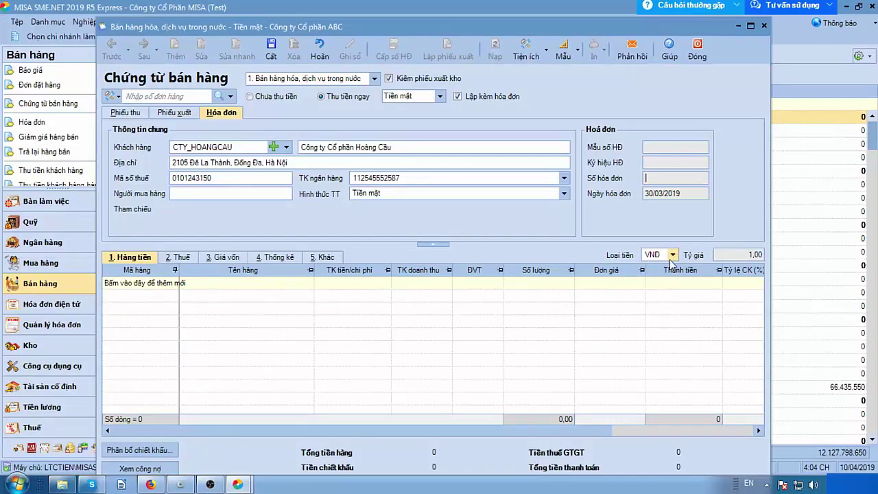
click(172, 289)
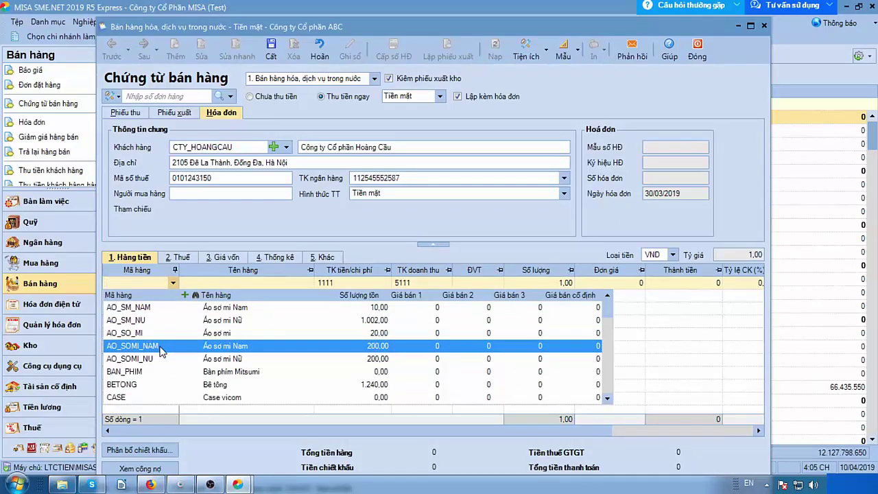
text(điện)
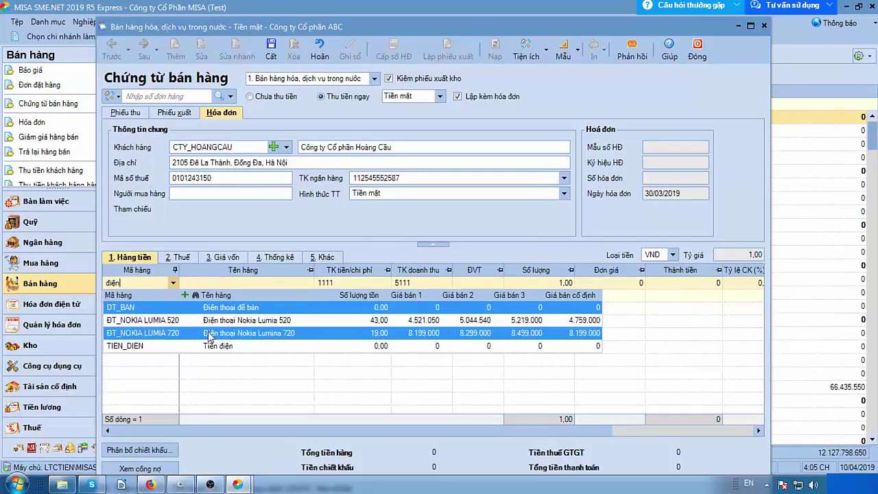
click(211, 334)
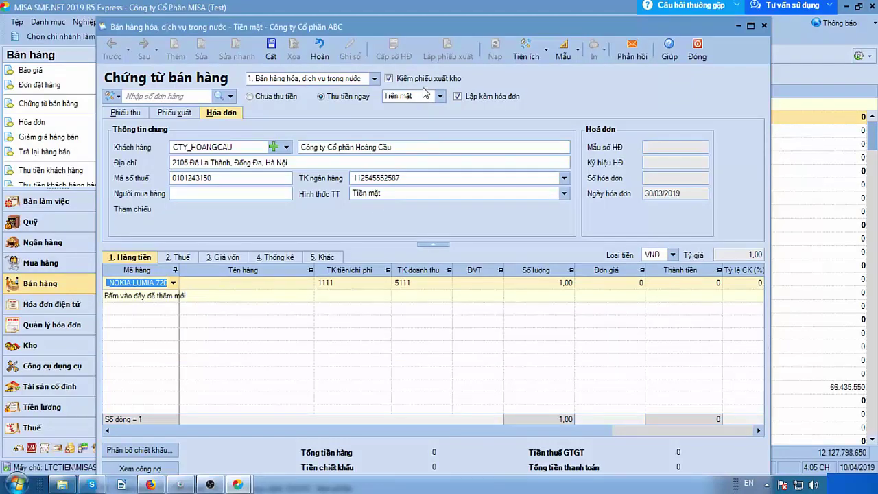
drag(489, 29, 496, 14)
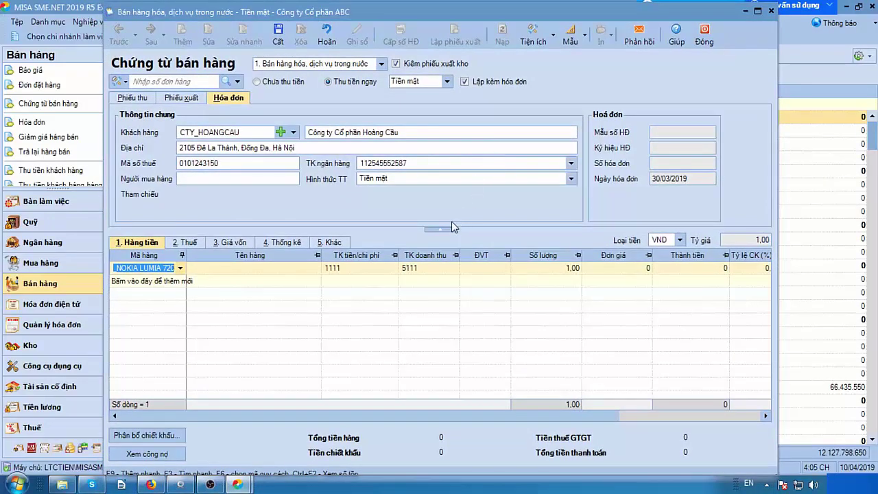
drag(537, 16, 539, 14)
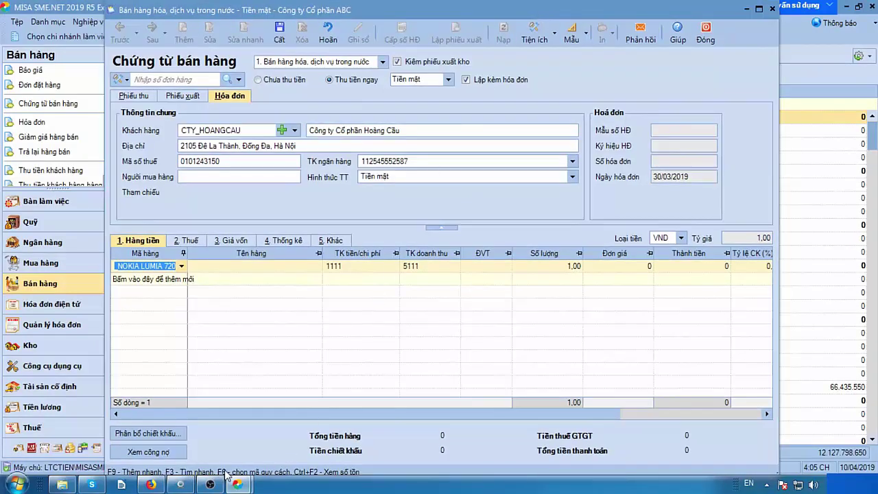
Maximize the voucher and check NOKIA LUMIA 720's stock per warehouse with Ctrl+F2 (19 units).
click(759, 9)
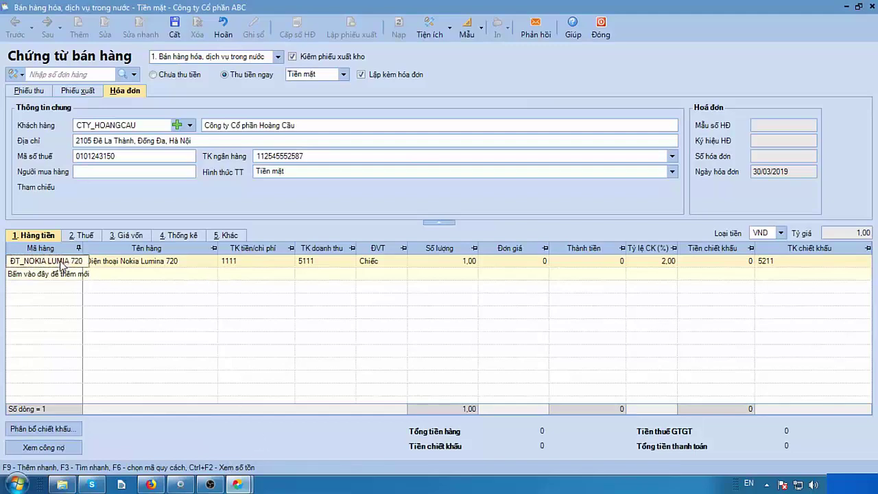
click(62, 266)
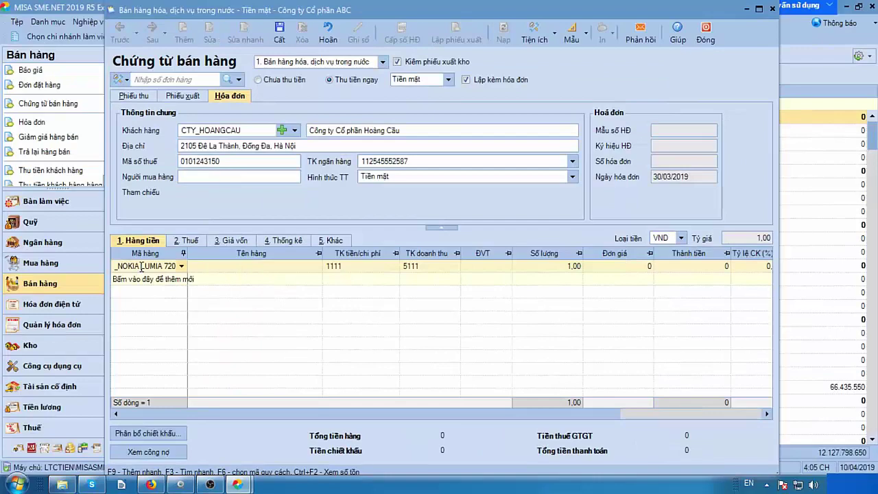
key(ctrl+F2)
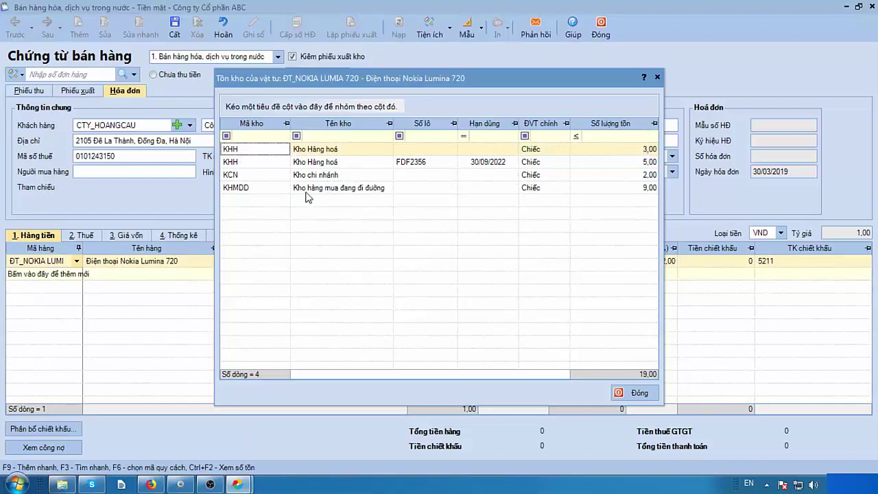
click(322, 163)
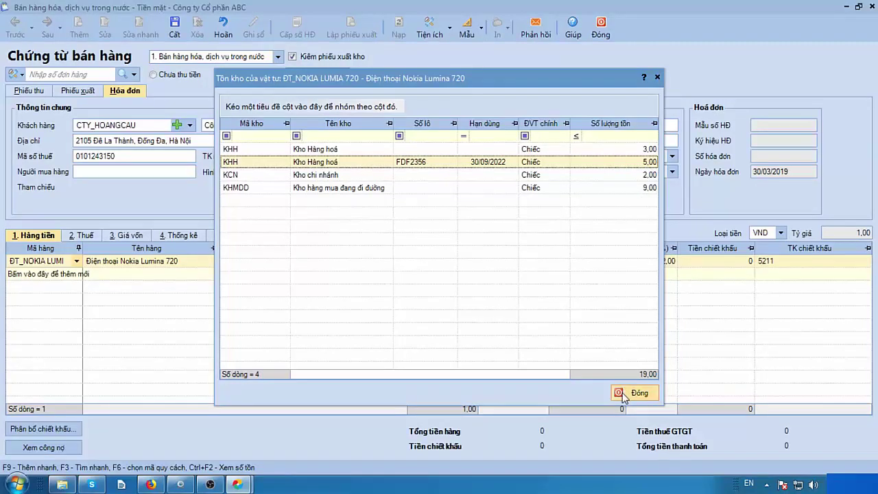
click(624, 396)
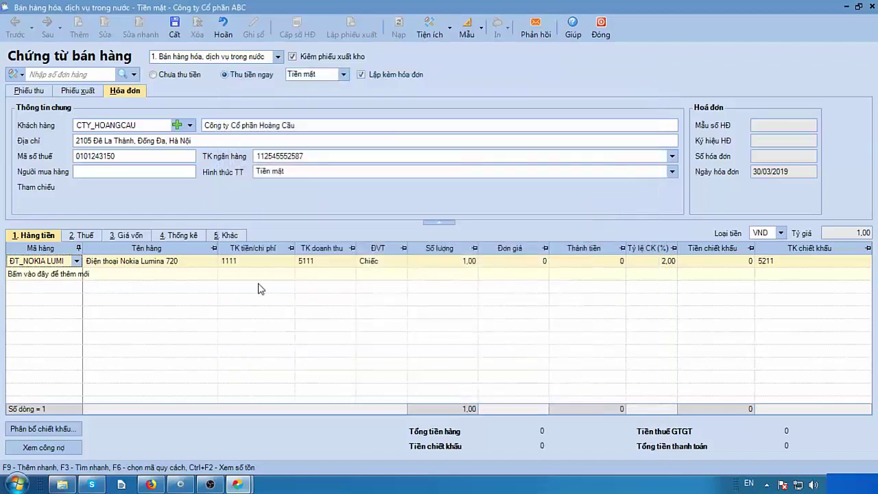
Confirm accounts 1111 and 5111 on the Nokia line and set its quantity to 3.
click(87, 261)
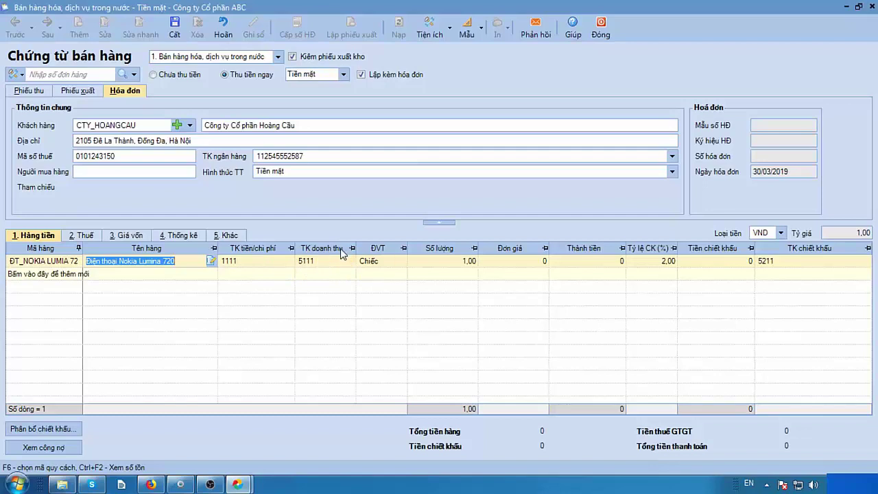
click(317, 263)
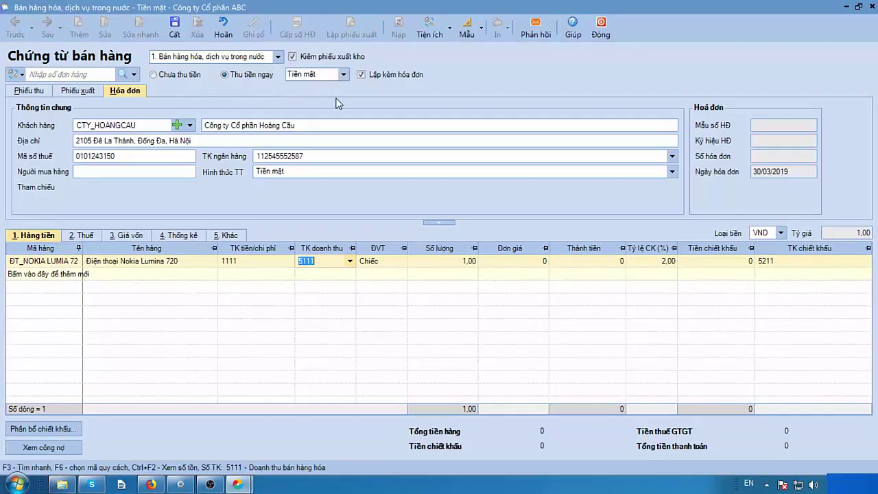
click(231, 262)
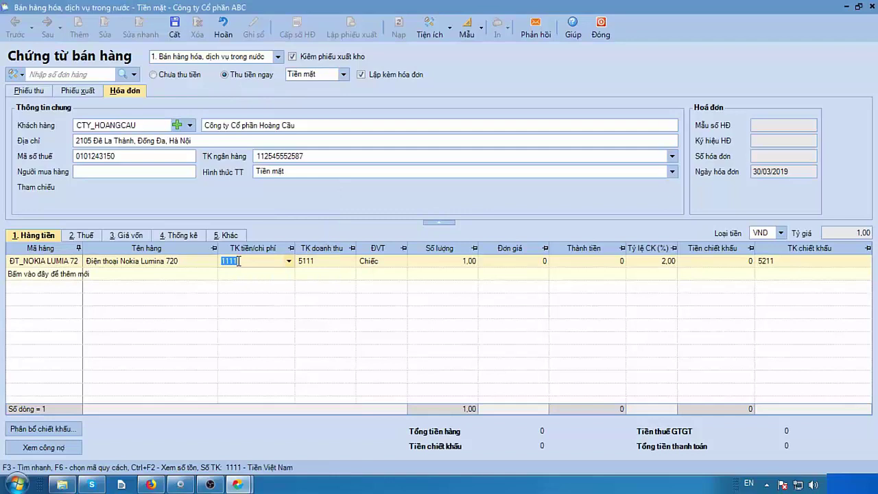
click(326, 259)
click(350, 263)
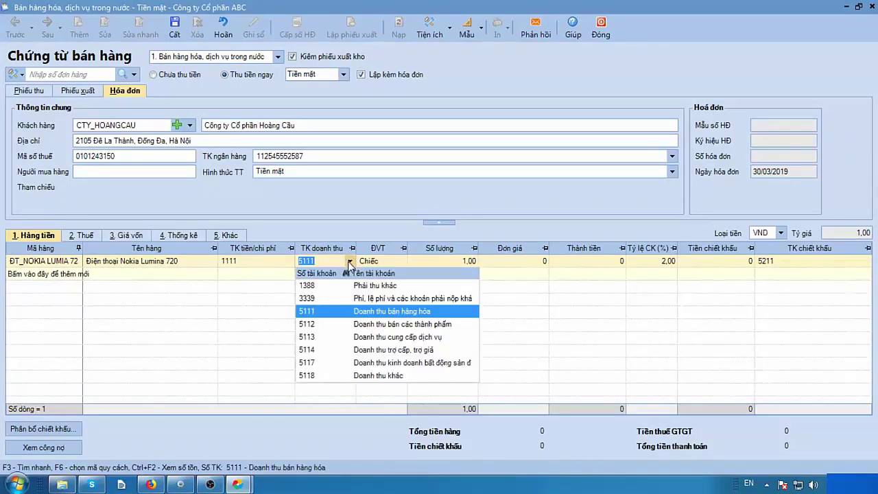
click(344, 314)
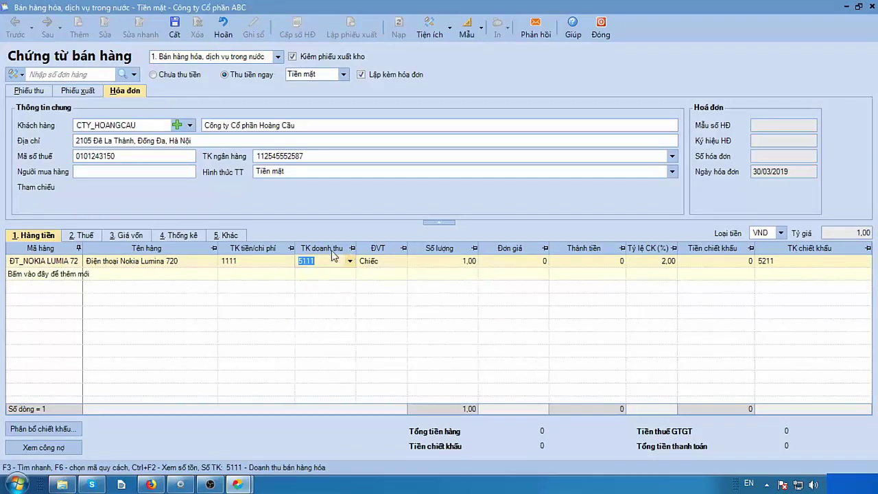
click(455, 265)
text(3)
key(Tab)
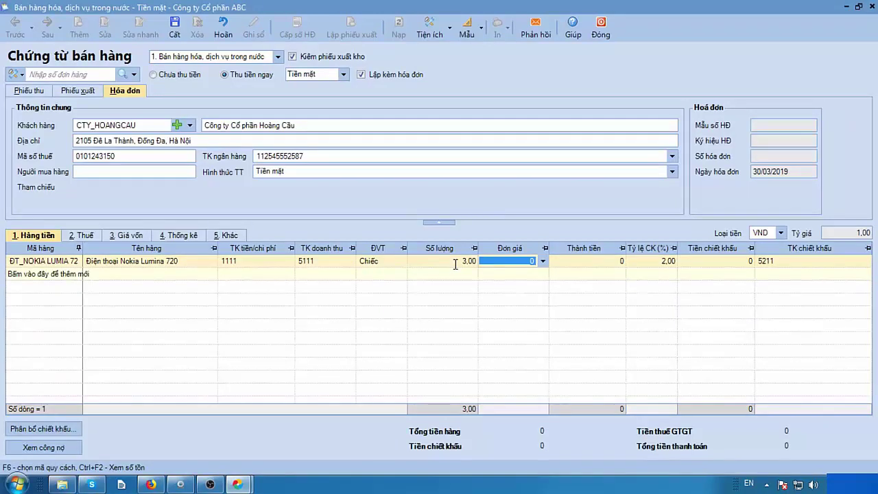
Enter unit price 8.200.000, select the discount amount, and open Phân bổ chiết khấu allocation.
text(8200000)
key(Tab)
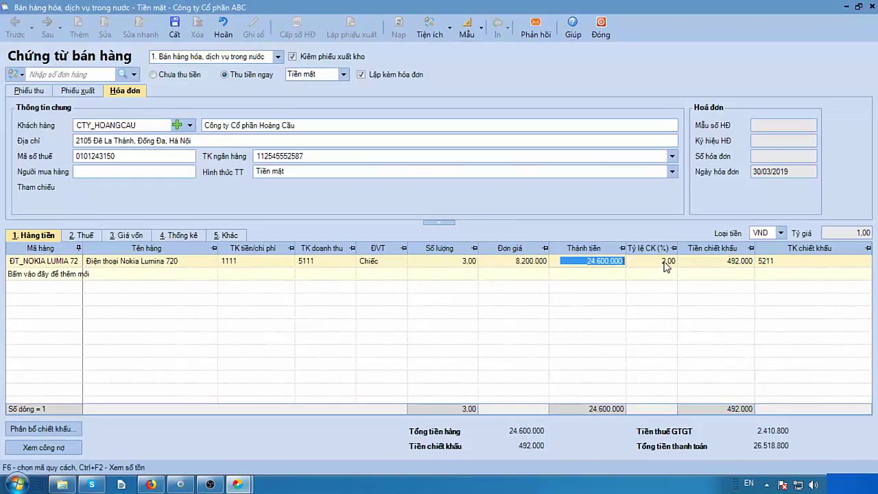
click(721, 264)
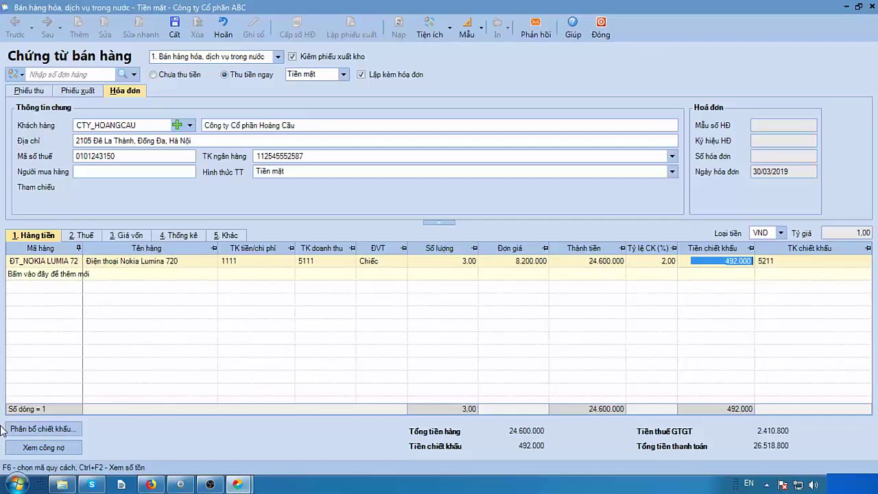
click(32, 433)
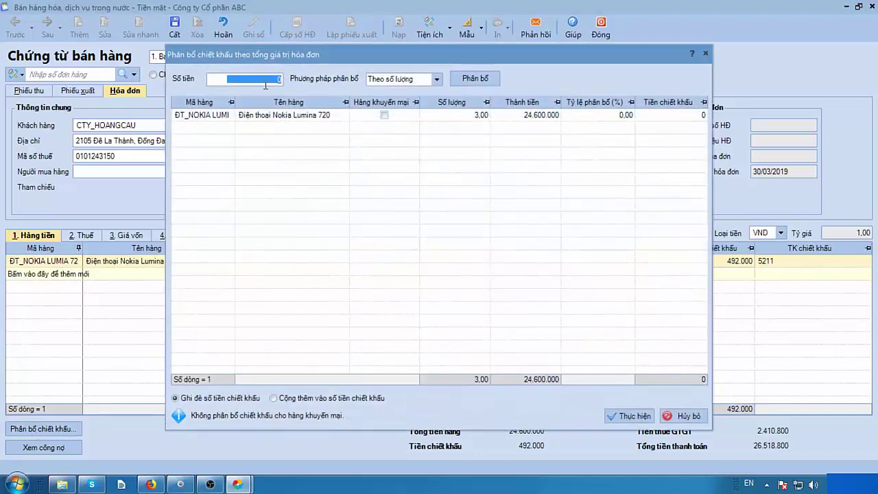
Allocate a 1.000.000 discount to the phone line by quantity and apply it to the voucher.
text(100)
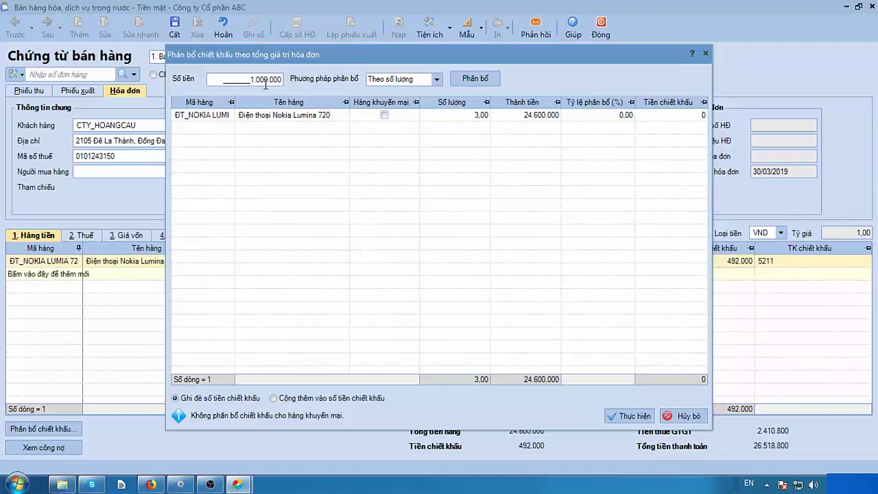
key(Tab)
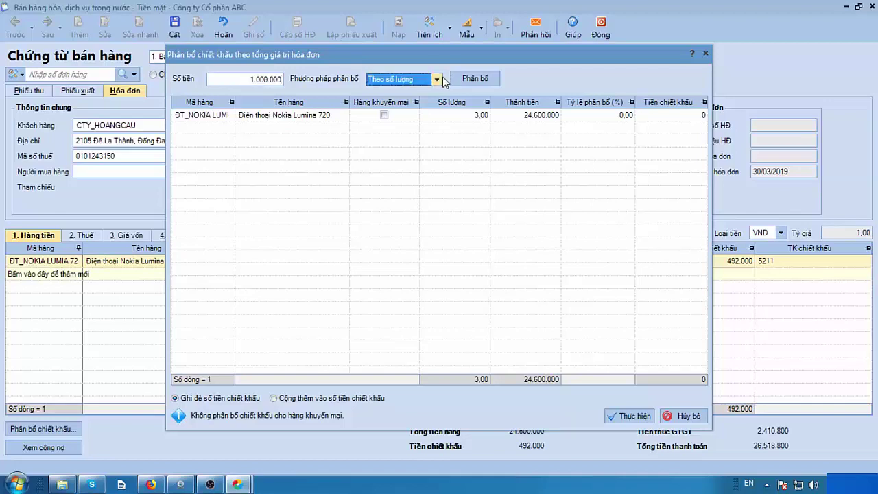
click(436, 79)
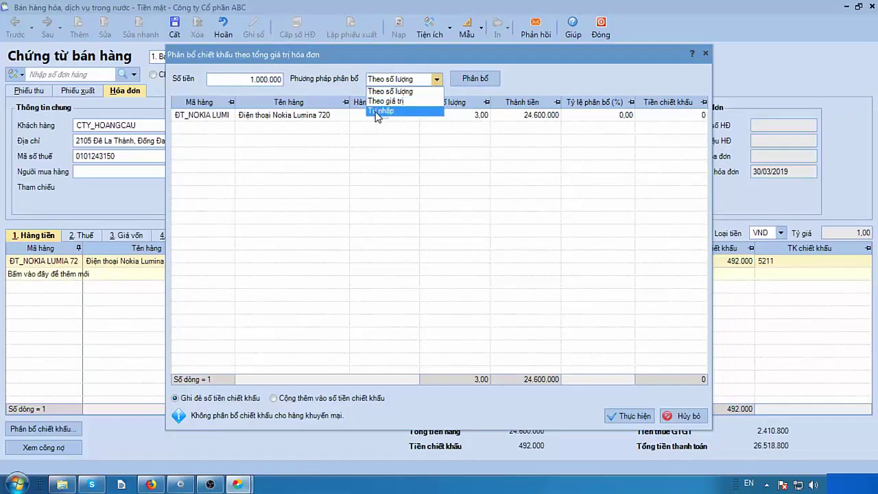
click(438, 81)
click(466, 79)
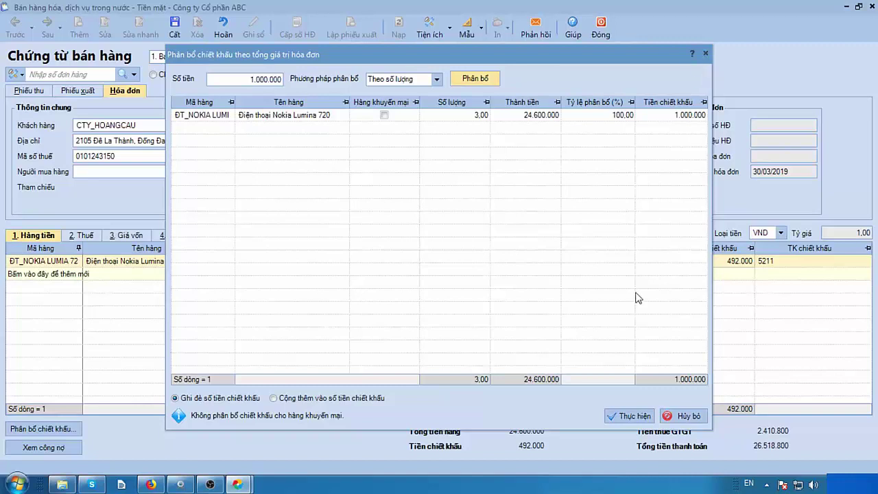
click(626, 416)
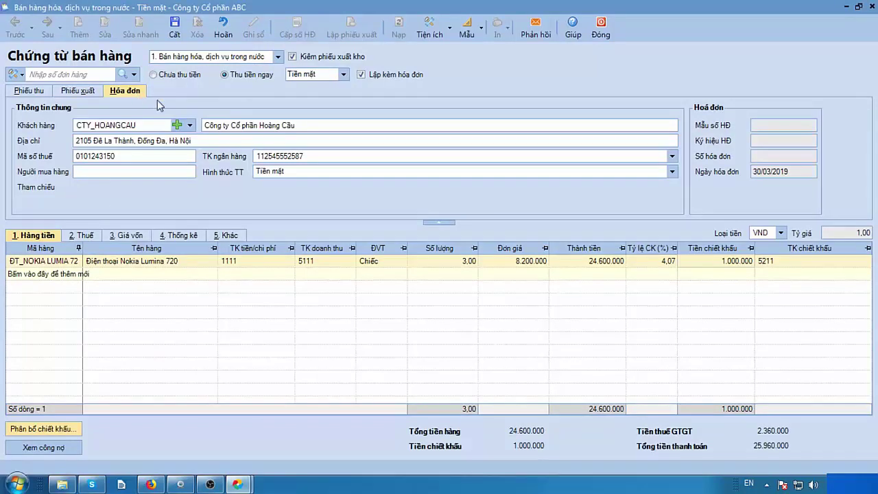
Keep the phone line's VAT rate at 10% and bring up its cost-of-goods details.
click(82, 237)
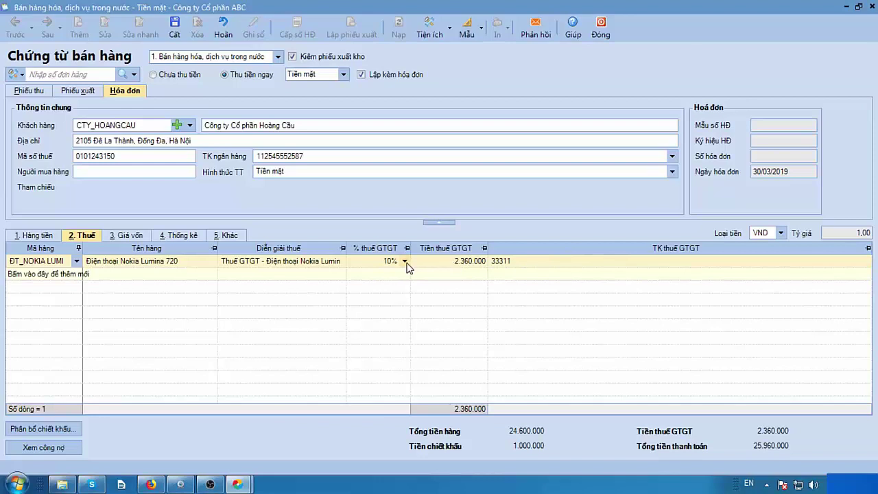
click(406, 263)
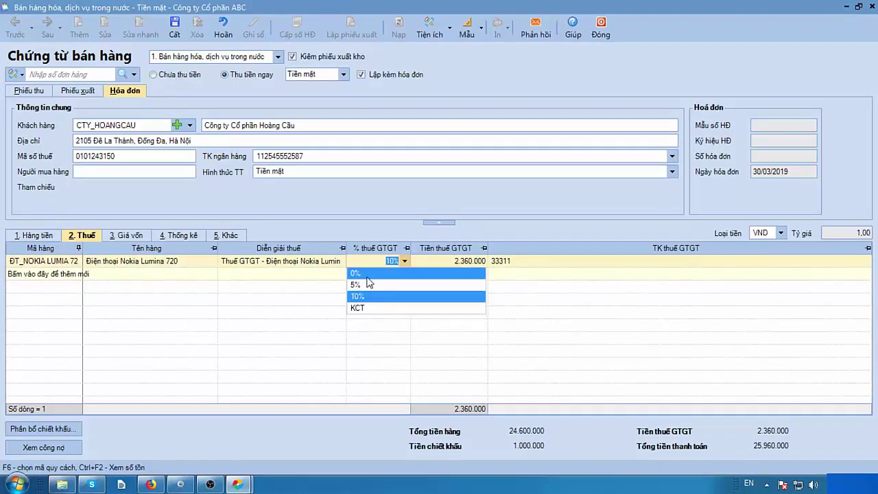
click(444, 265)
click(126, 236)
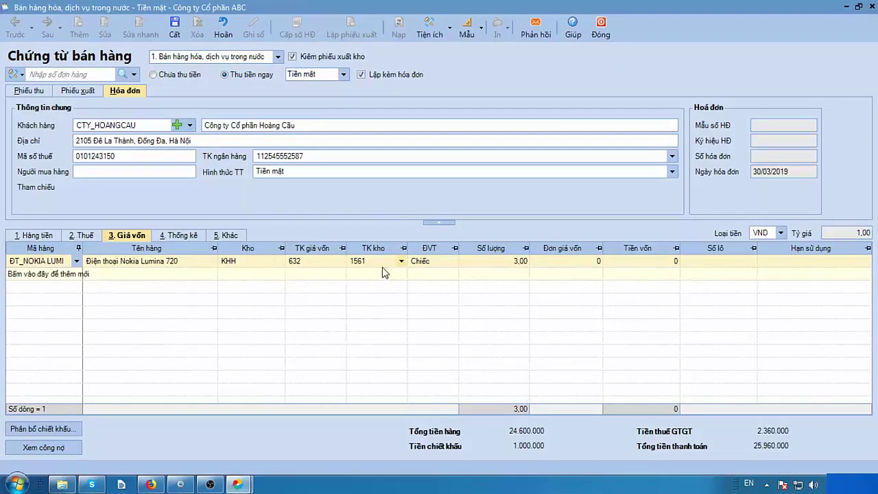
Assign warehouse KHH and stock account 1561 to the Nokia Lumina 720 line, then view its statistics.
click(279, 263)
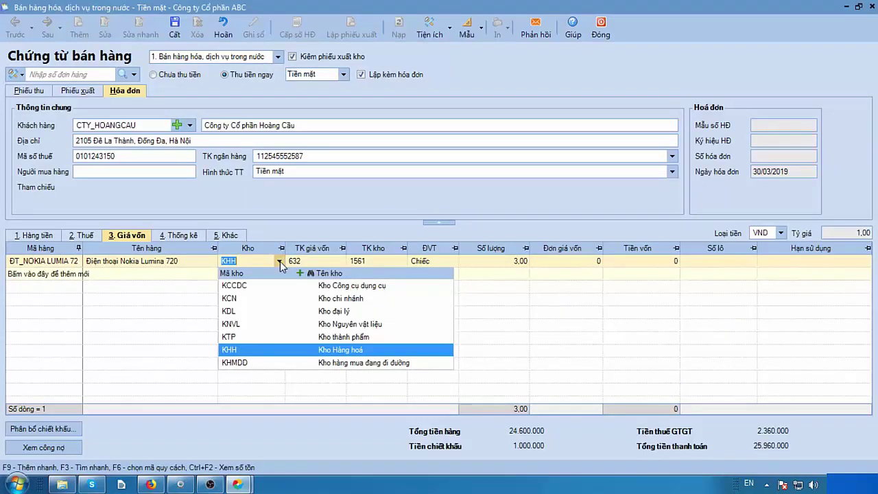
click(280, 265)
click(401, 263)
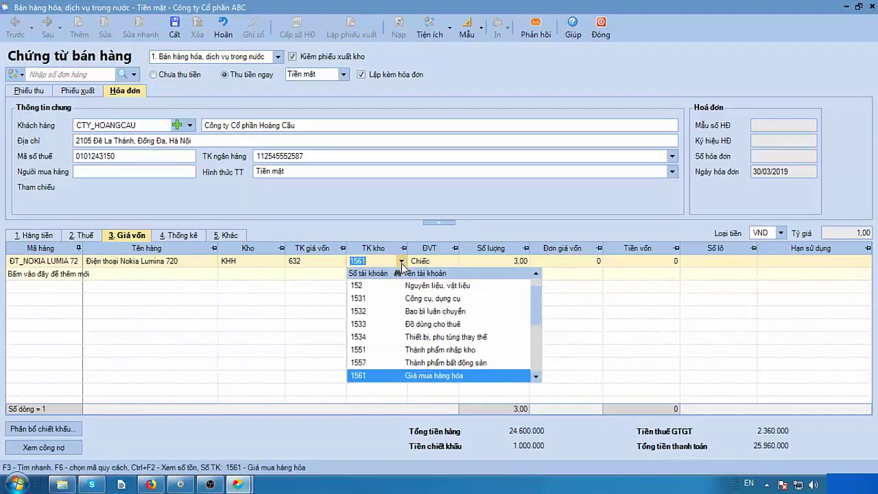
click(370, 375)
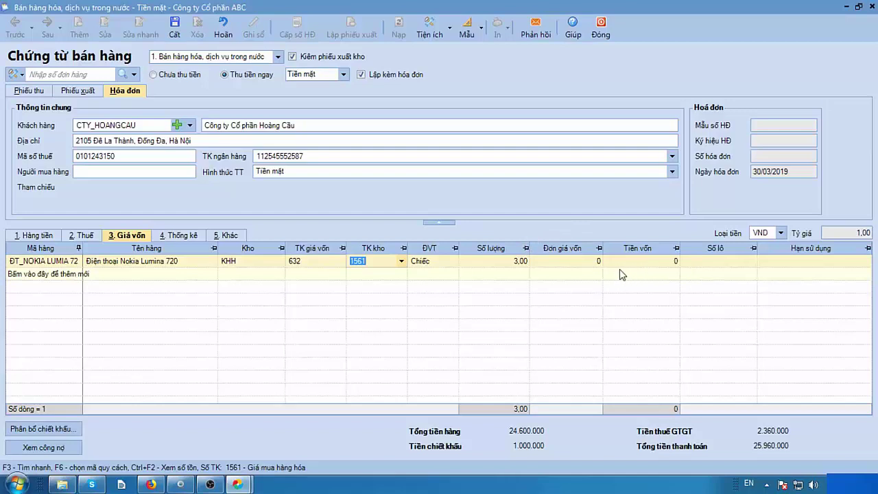
click(163, 236)
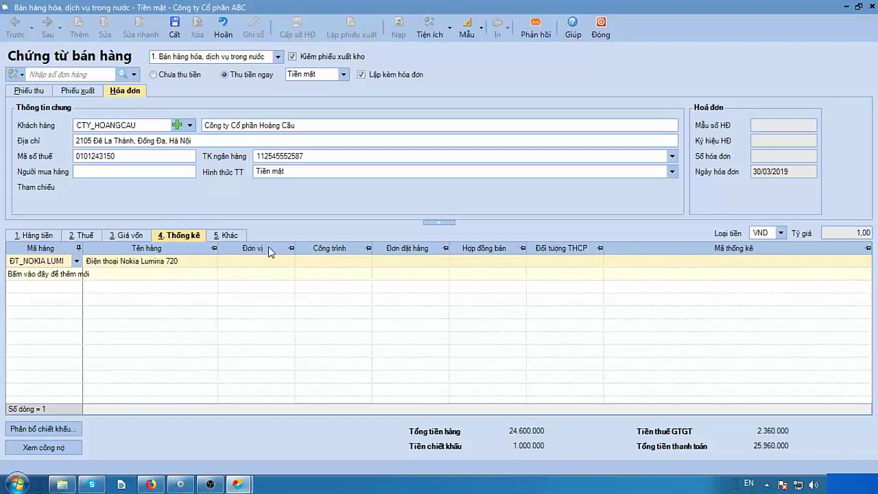
Review the Khác and Hàng tiền details, then save the Nokia Lumina 720 sales voucher.
click(228, 236)
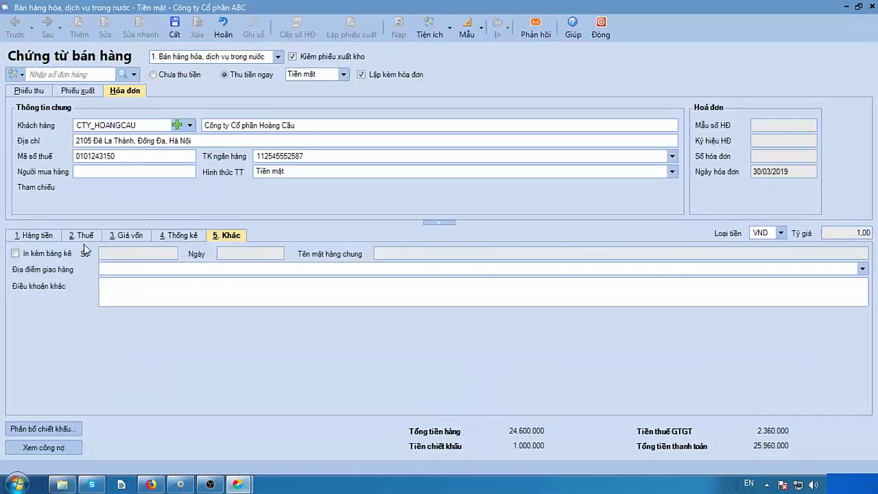
click(34, 236)
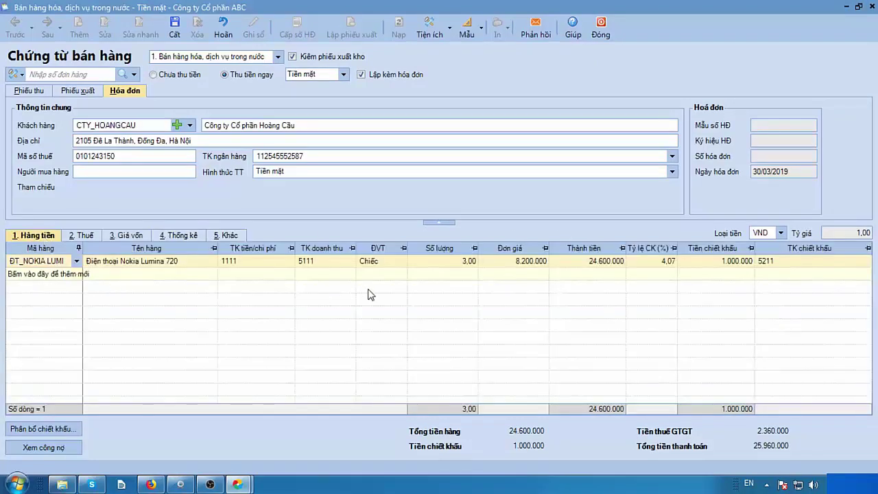
click(175, 29)
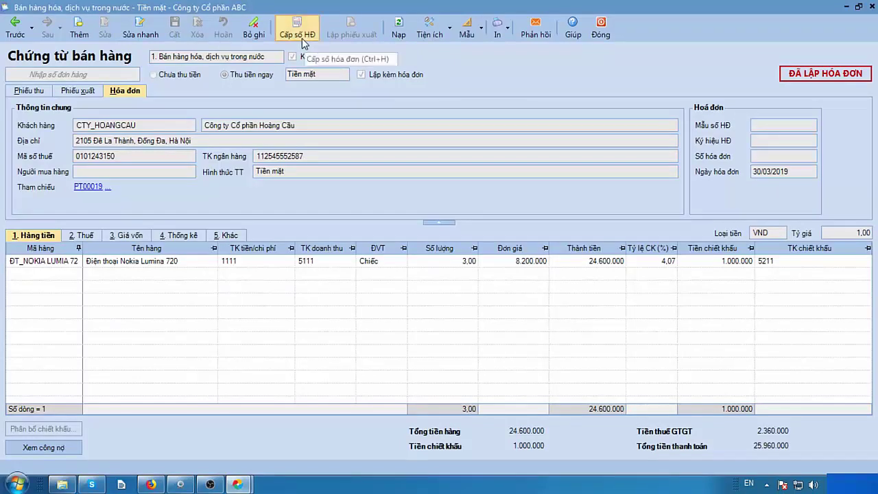
Assign invoice number 0000048 with template 01GTKT3/001, series AB/15T, dated 30/03/2019.
click(308, 39)
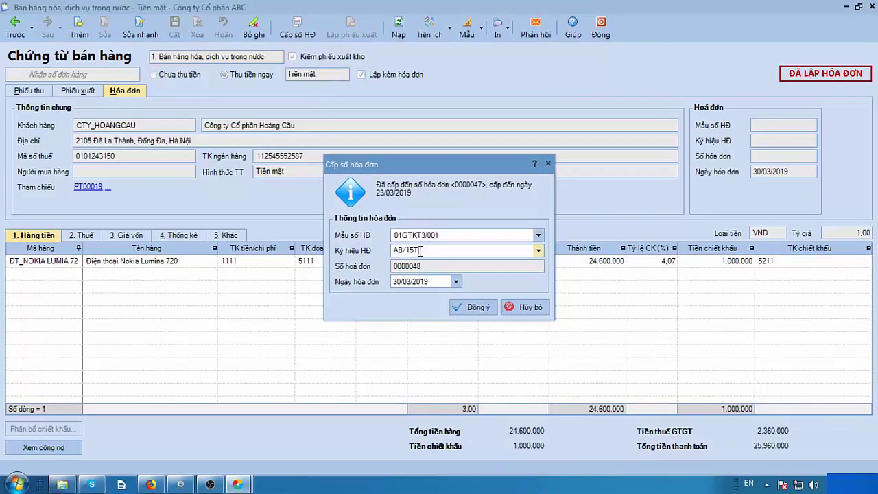
click(406, 281)
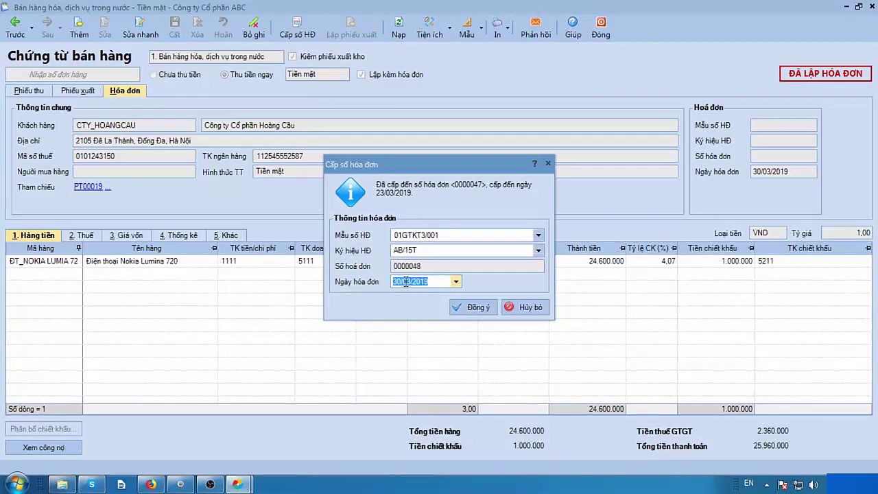
click(470, 309)
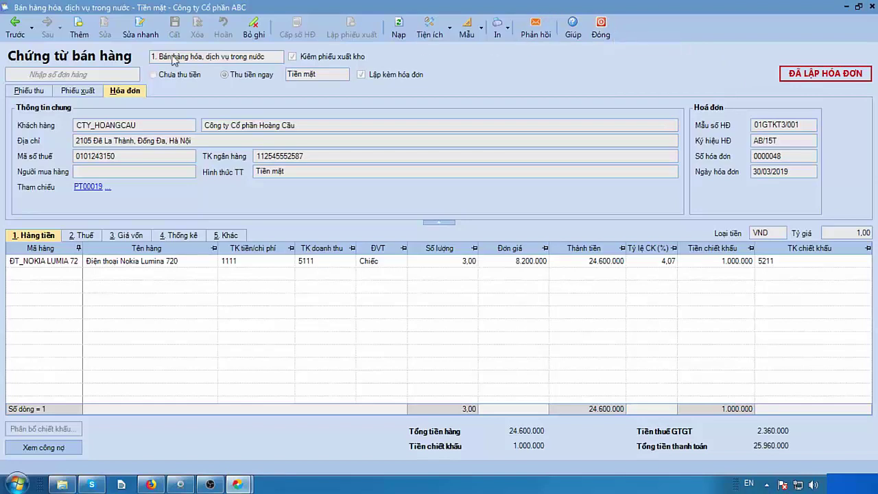
Start a new domestic sales voucher marked unpaid, without a stock issue slip or invoice.
click(79, 31)
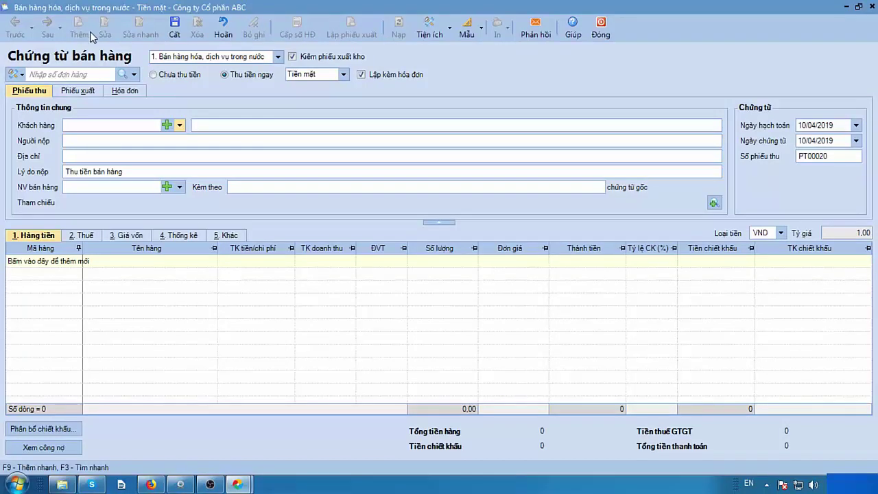
click(279, 57)
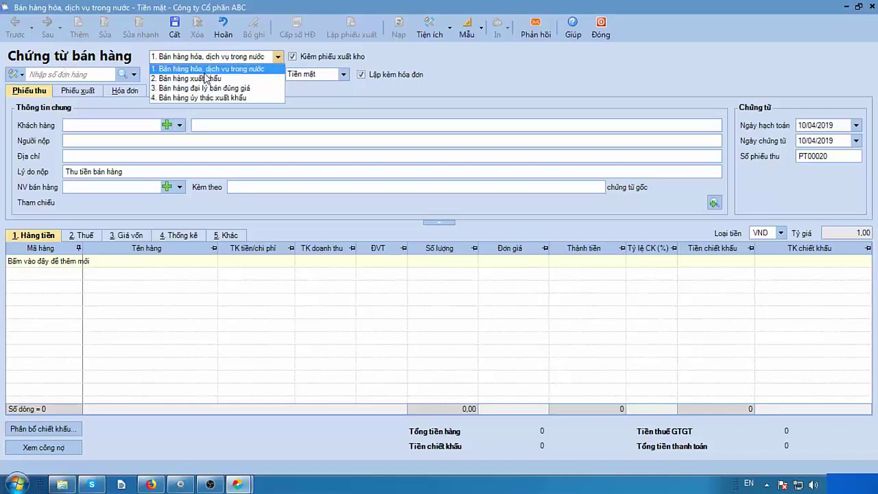
click(197, 70)
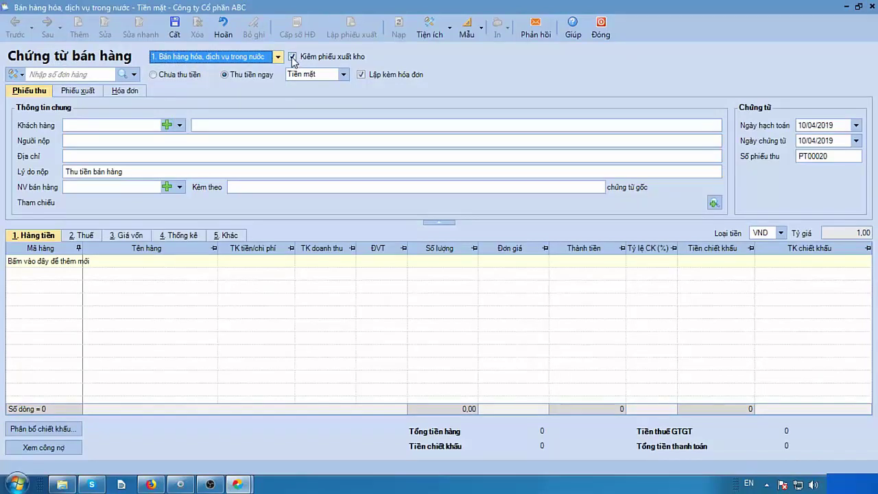
click(292, 57)
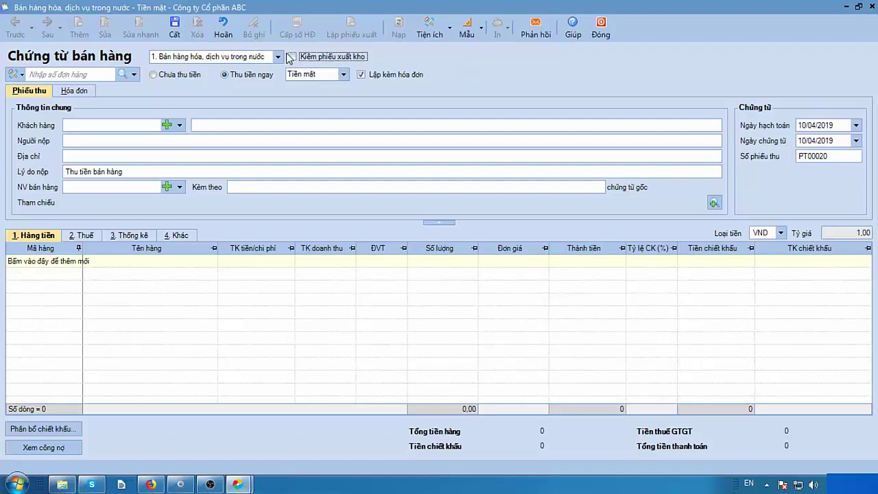
click(153, 74)
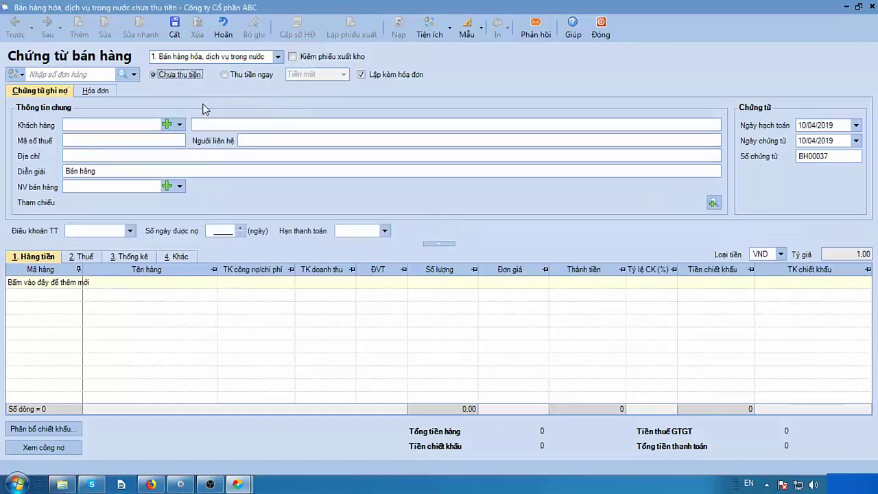
click(362, 75)
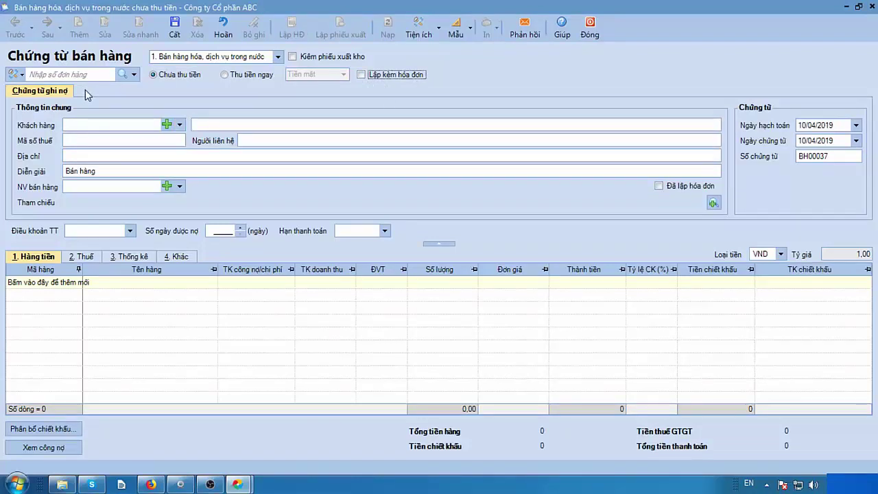
click(361, 74)
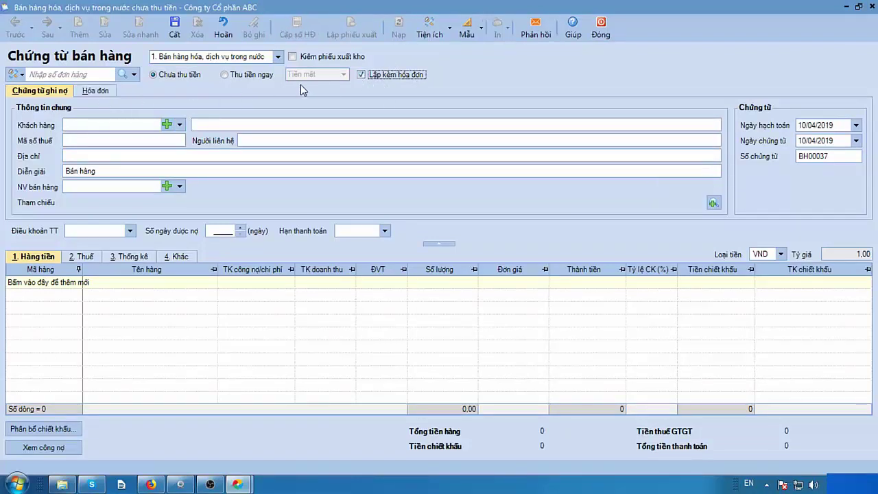
click(362, 74)
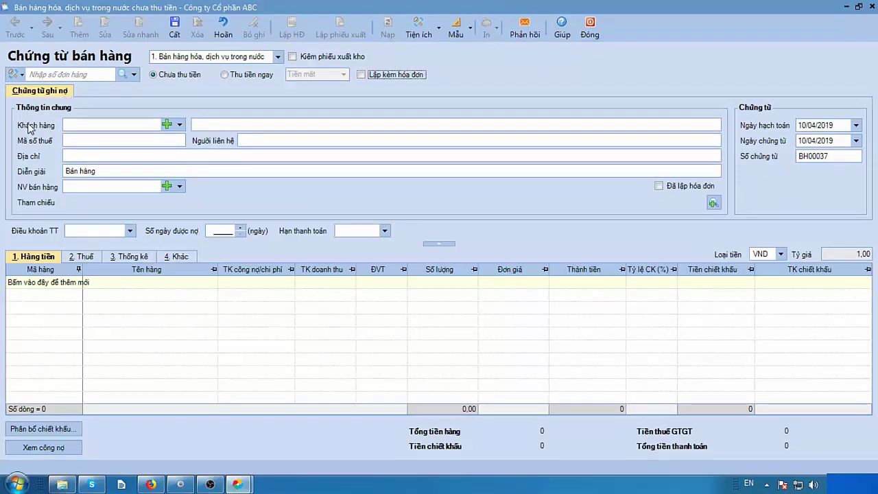
Choose Công ty TNHH Phú Thái (CTY_PHUTHAI) as the voucher's customer.
click(179, 124)
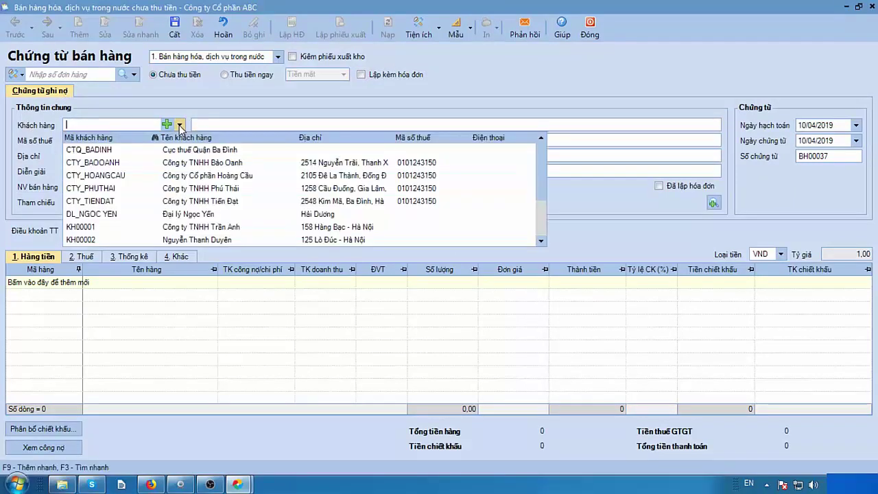
click(193, 190)
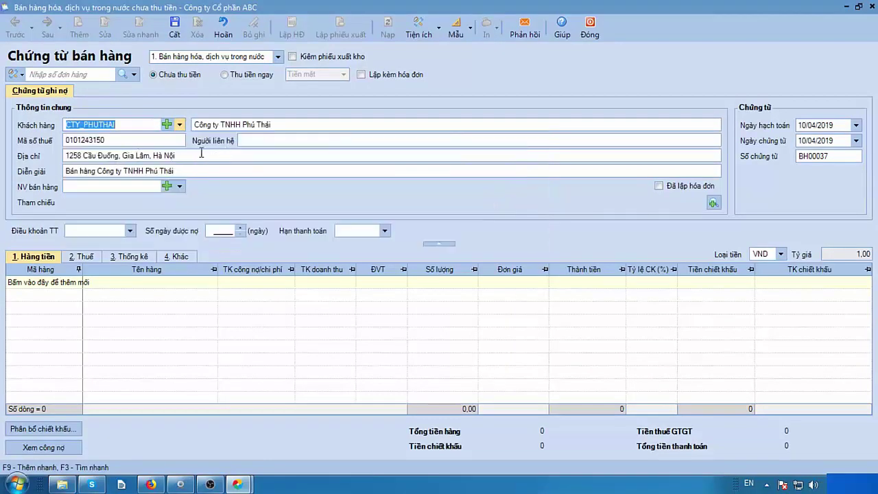
click(262, 142)
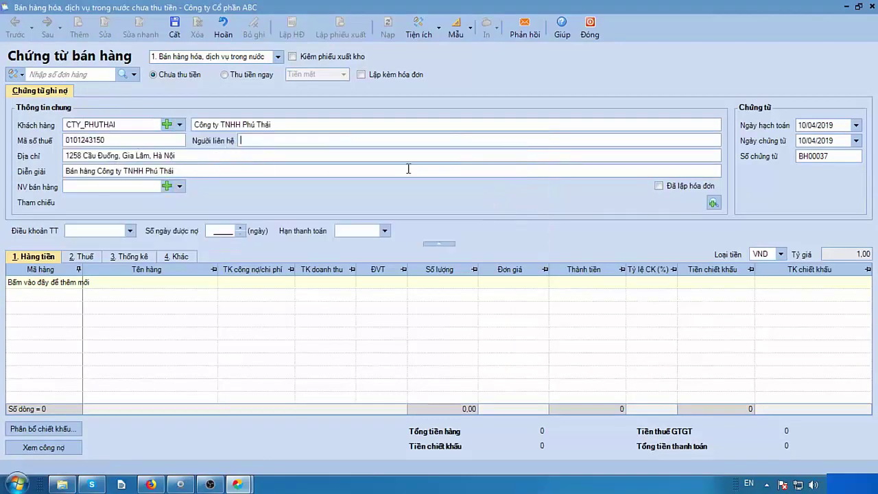
Set the posting date to 01/04/2019 and add the first item line.
click(812, 129)
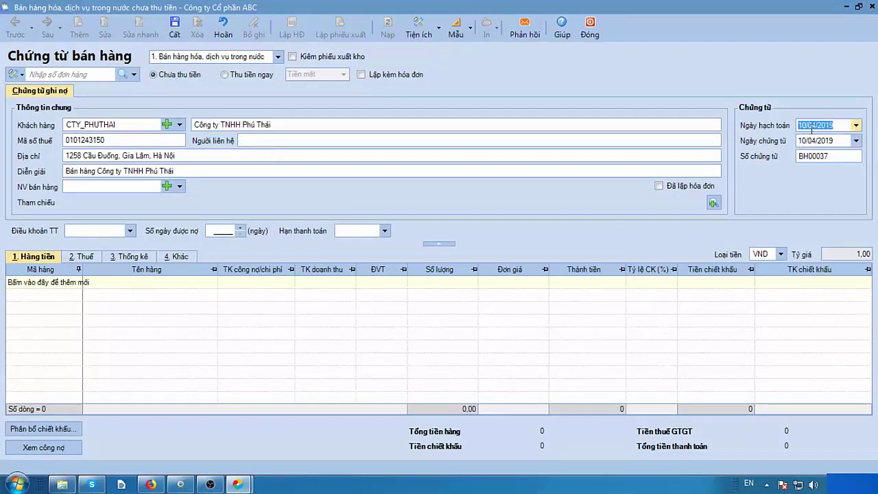
text(01042019)
key(Tab)
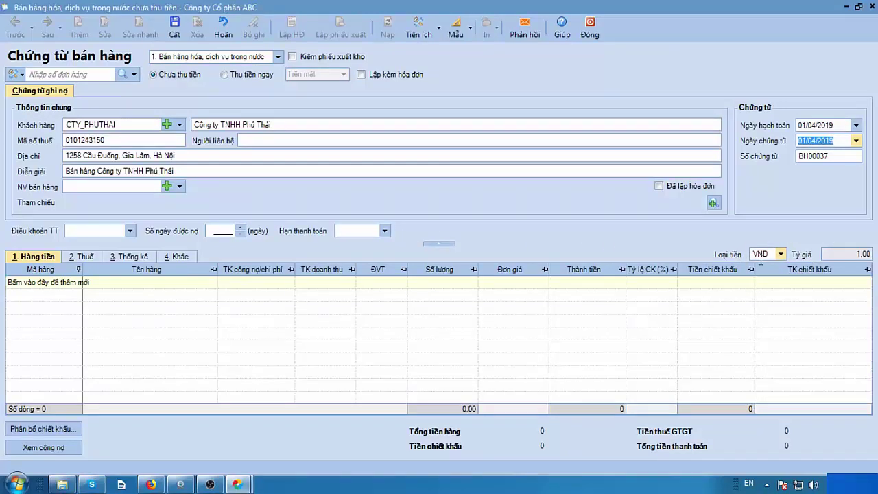
click(768, 255)
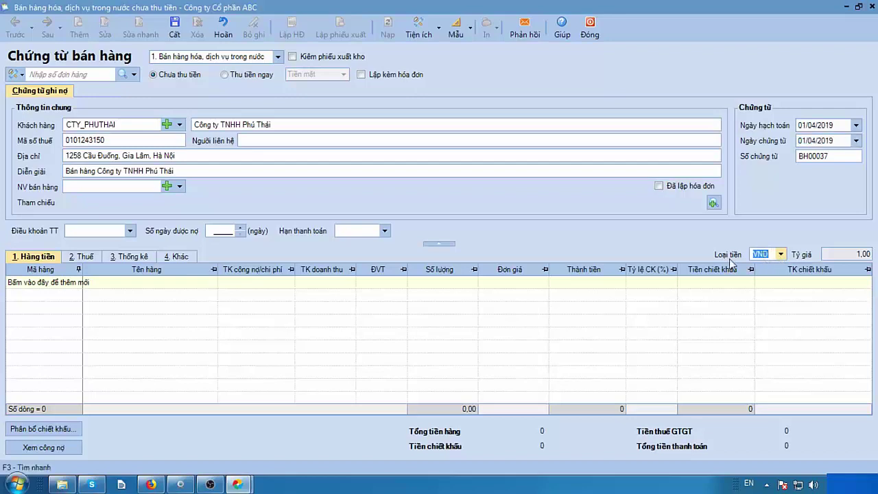
click(47, 282)
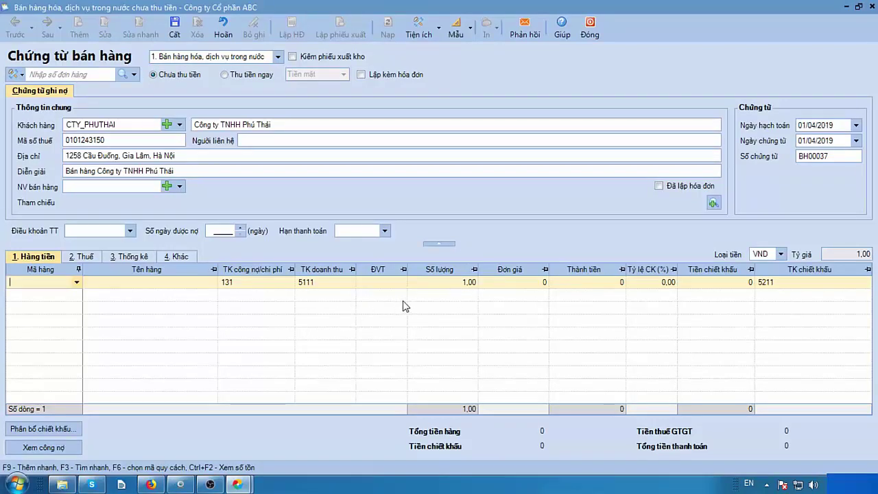
Put the SHIMAZU 12000BTU air conditioner (DH_SHIMAZU12000) on the item line.
click(77, 284)
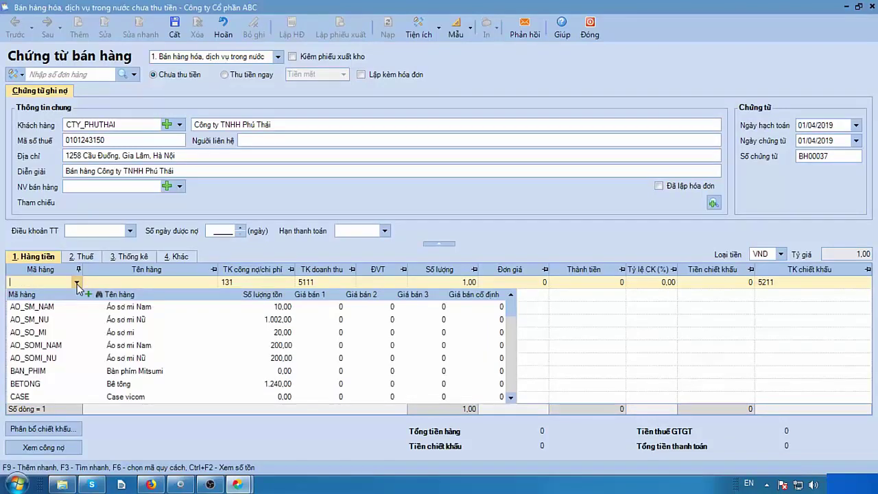
text(điều)
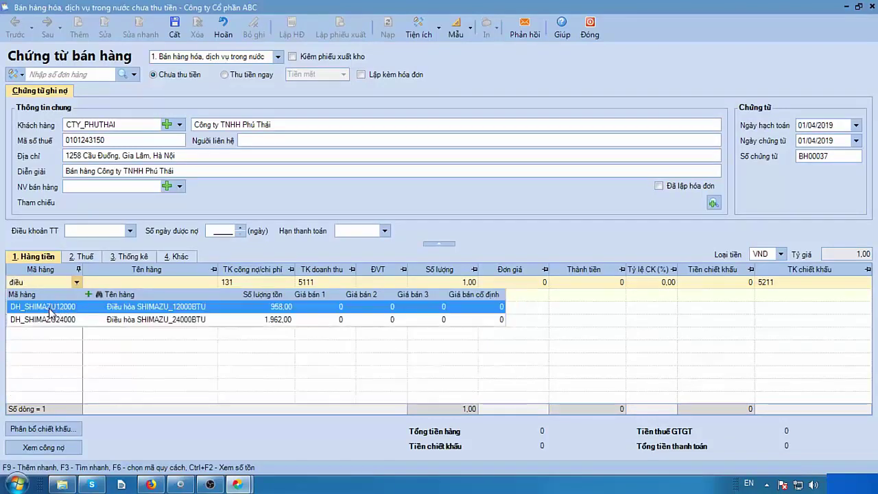
click(50, 310)
click(129, 284)
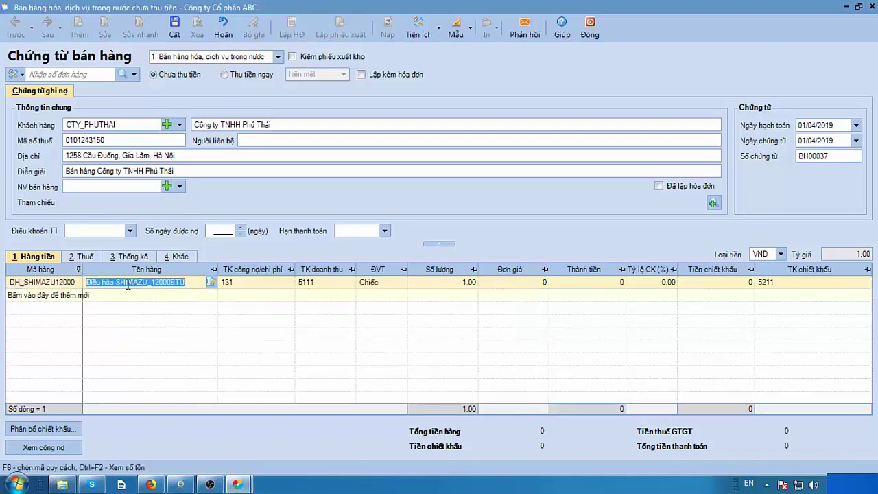
click(259, 283)
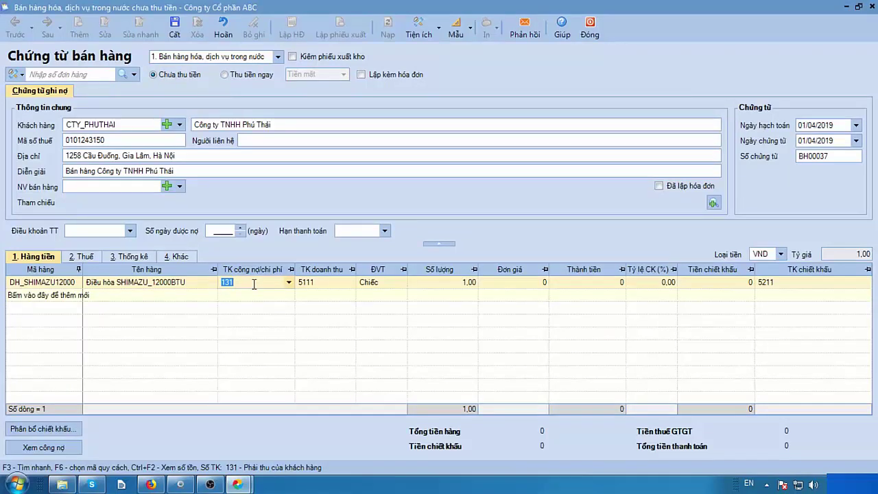
Enter quantity 10 and unit price 12.000.000 on the air conditioner line.
click(439, 286)
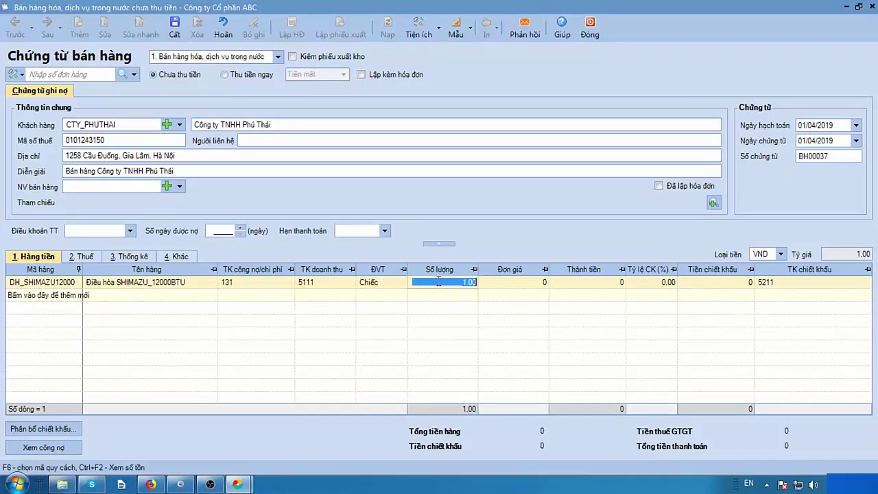
text(10)
click(532, 281)
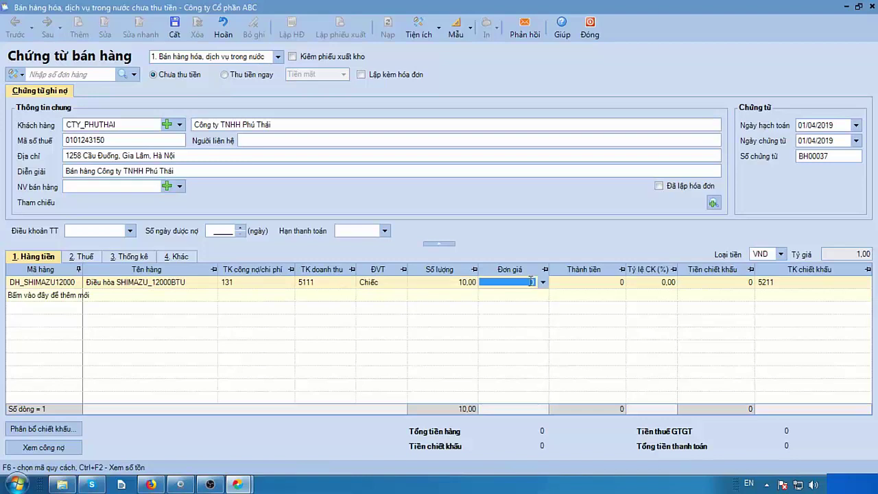
text(12000000)
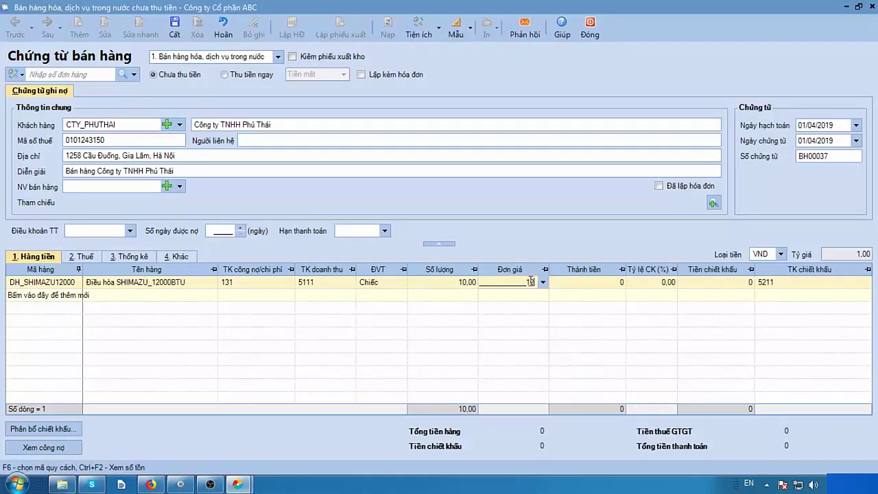
key(Tab)
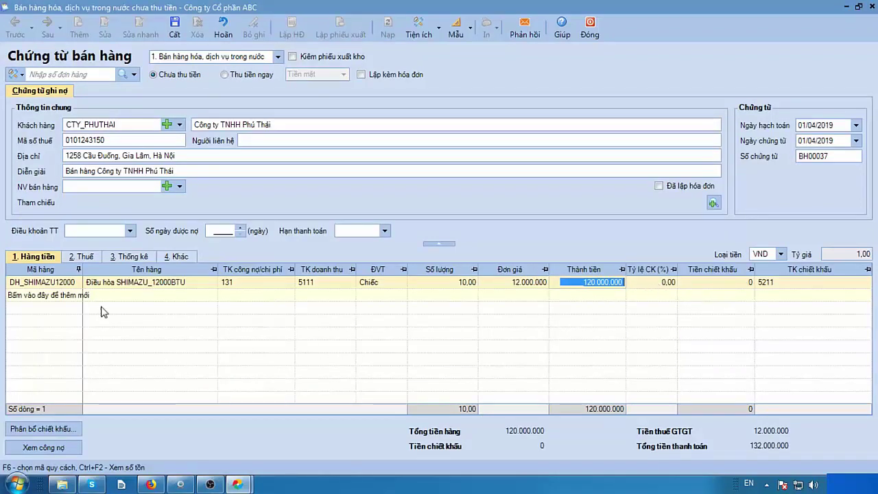
Review the line's VAT and statistics, save BH00037, and generate its stock issue slip.
click(79, 261)
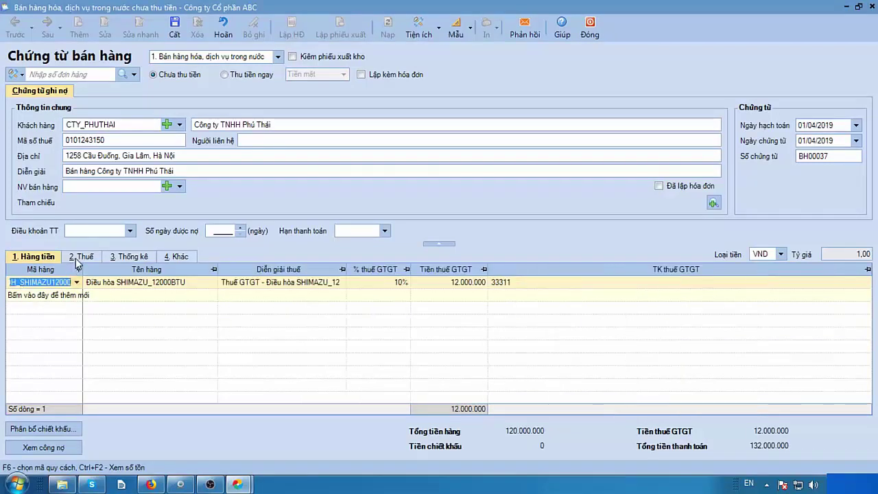
click(130, 257)
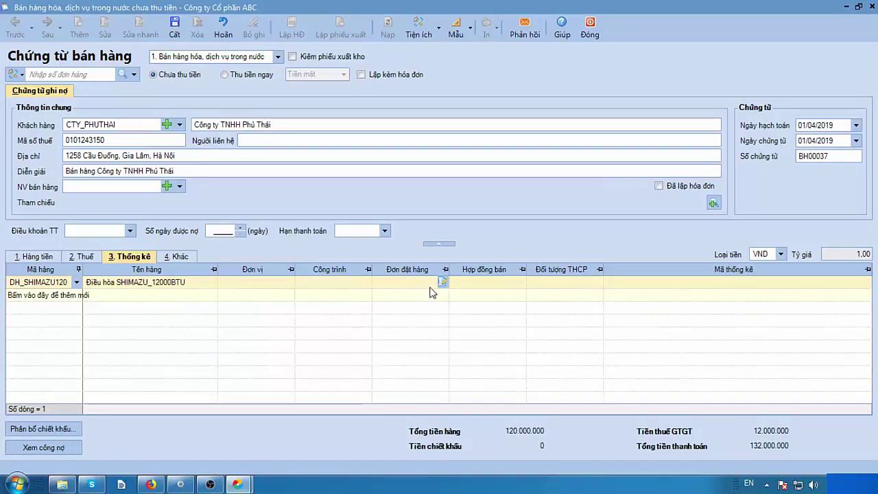
click(34, 259)
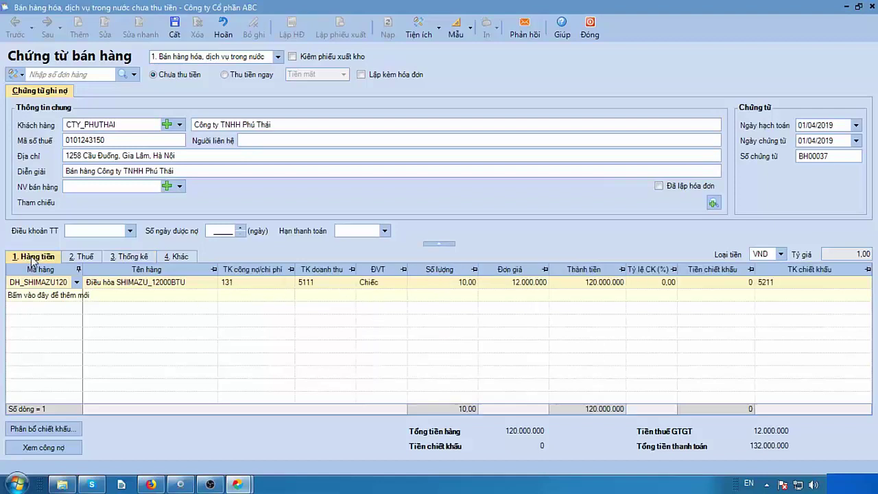
click(175, 27)
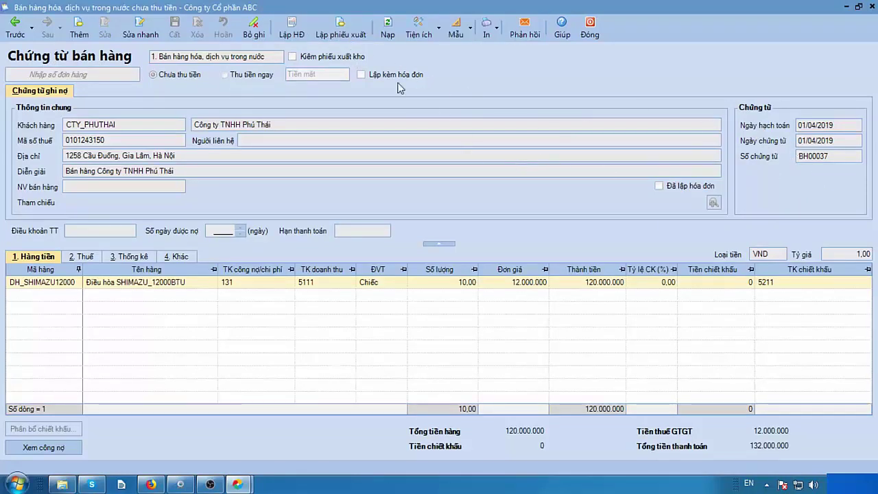
click(331, 34)
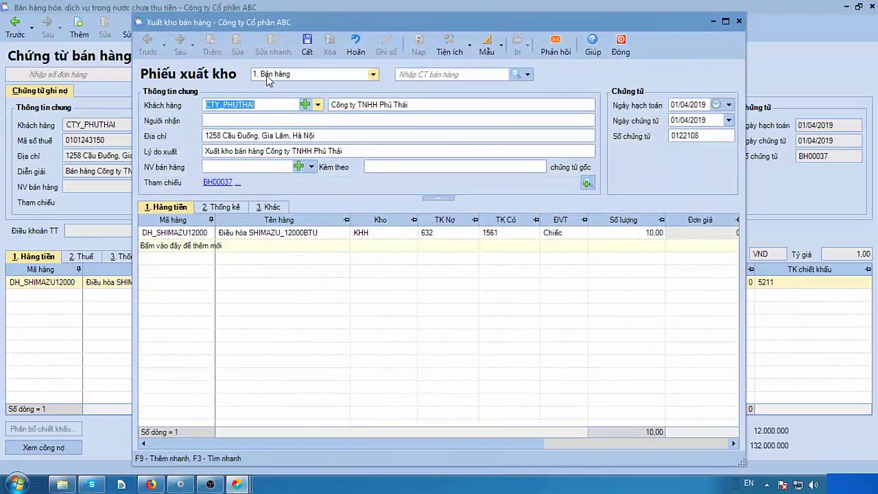
Keep issue type 1. Bán hàng and enter the recipient's name on the slip.
click(372, 75)
click(356, 86)
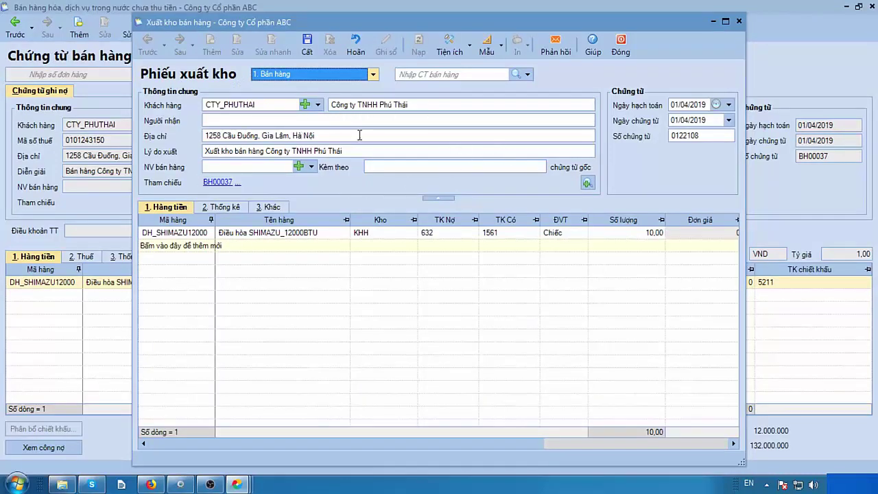
click(248, 122)
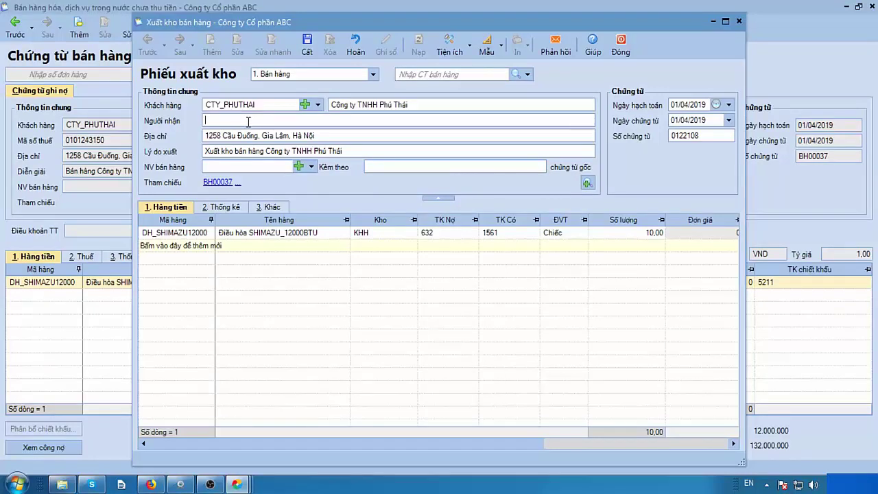
Change the slip's posting date to 05/04/2019.
click(678, 110)
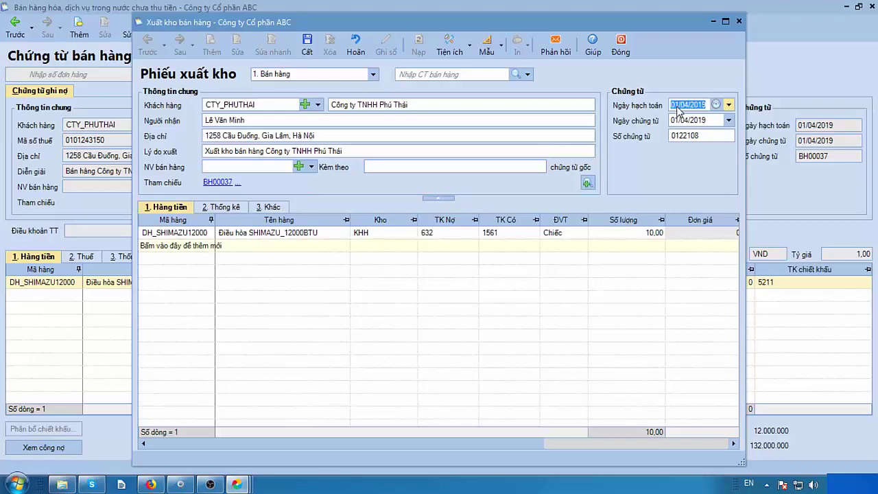
click(680, 102)
text(05)
key(Tab)
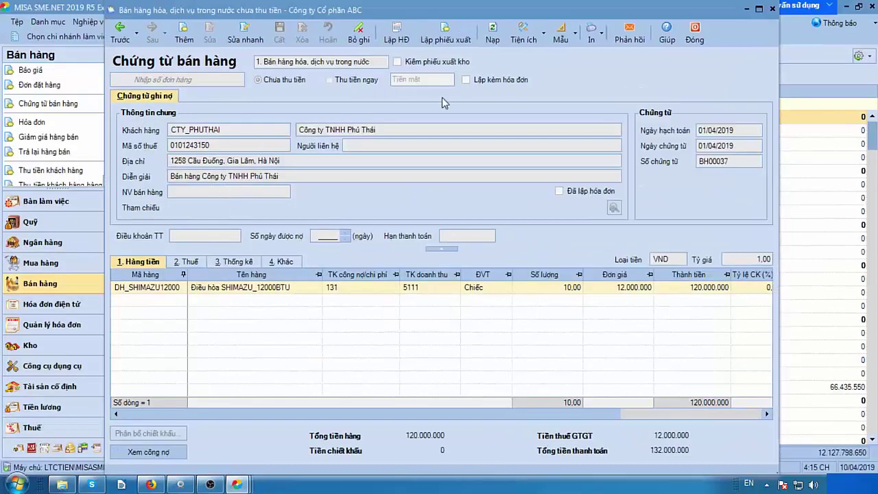
Review the stock issue slip line's quantity, unit price and amount for the 10 Shimazu air conditioners.
click(694, 35)
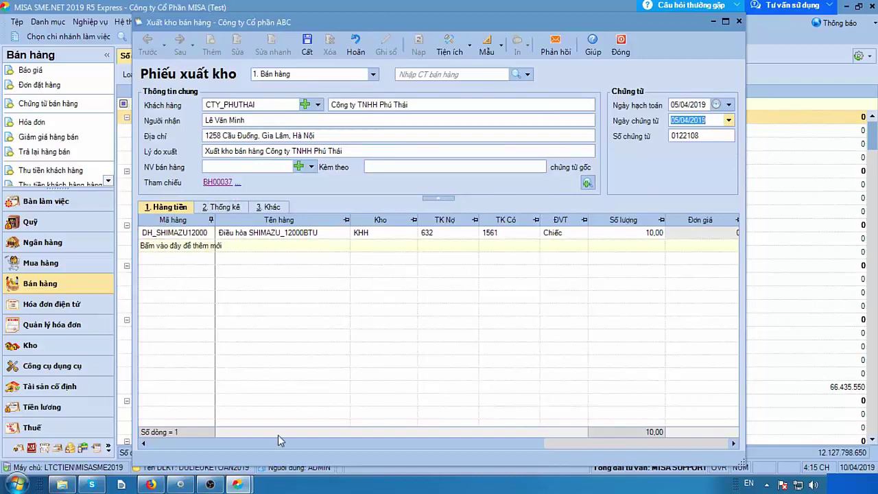
drag(270, 446, 294, 446)
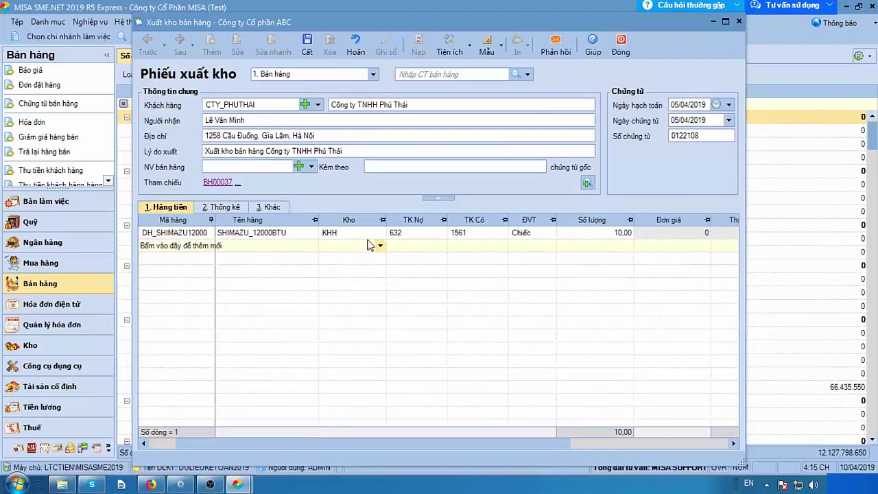
scroll(458, 412, right, 3)
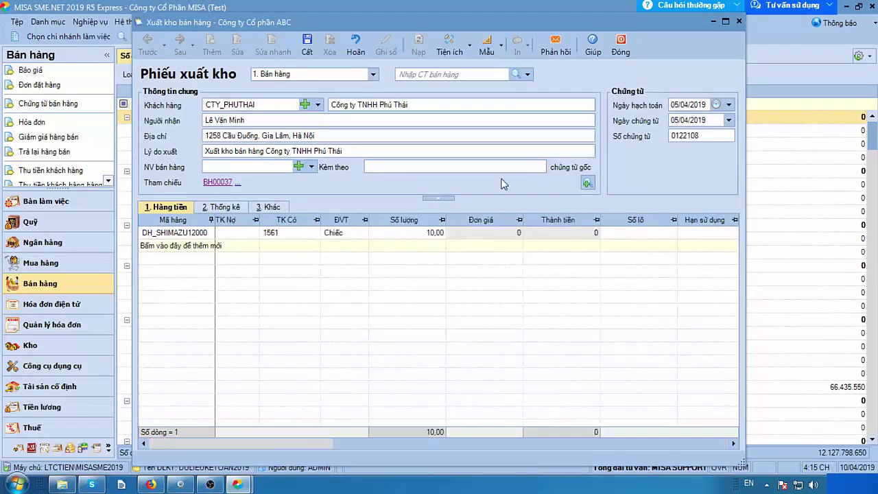
click(545, 238)
click(478, 239)
key(Tab)
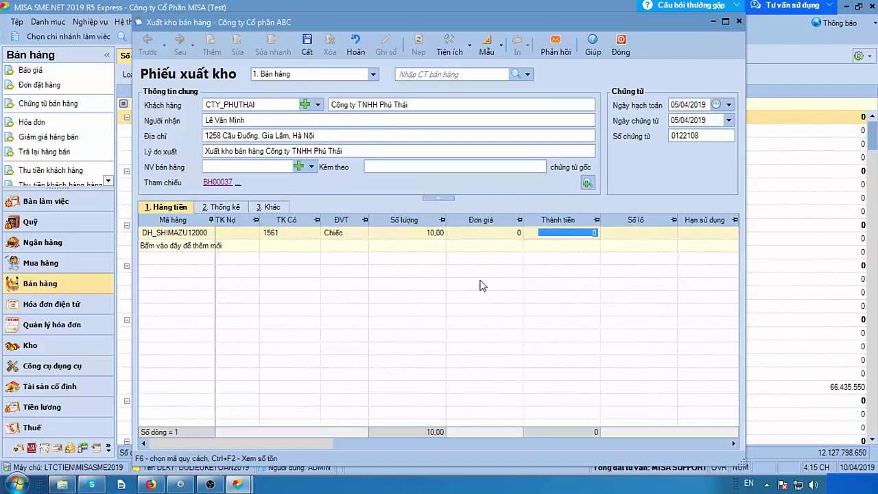
click(433, 237)
click(491, 237)
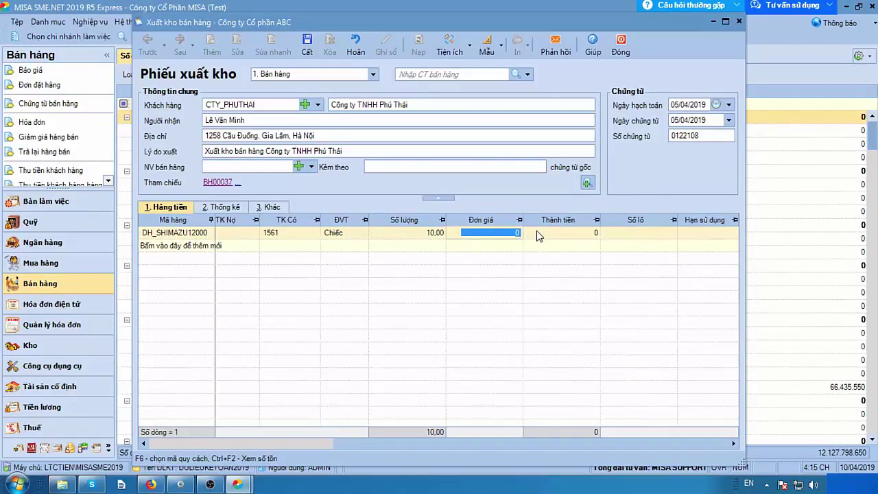
click(540, 236)
Check the statistics and other-details tabs, then save the stock issue slip and close it.
click(211, 212)
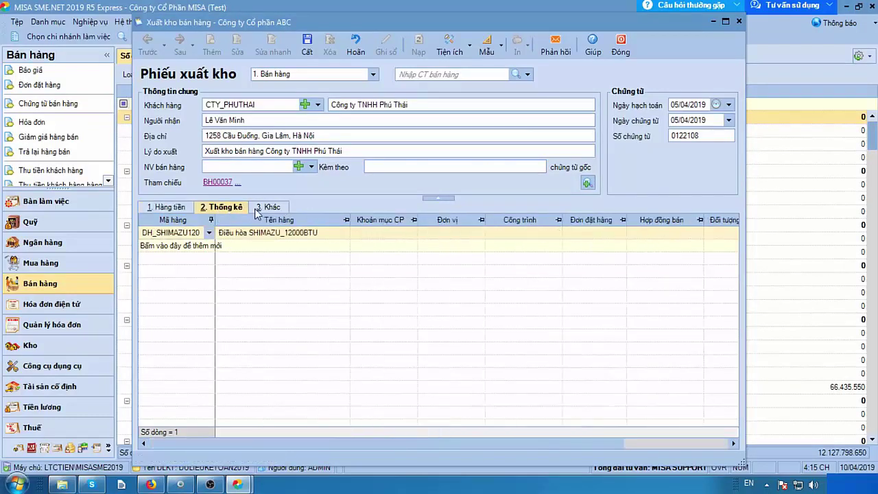
click(258, 209)
click(180, 207)
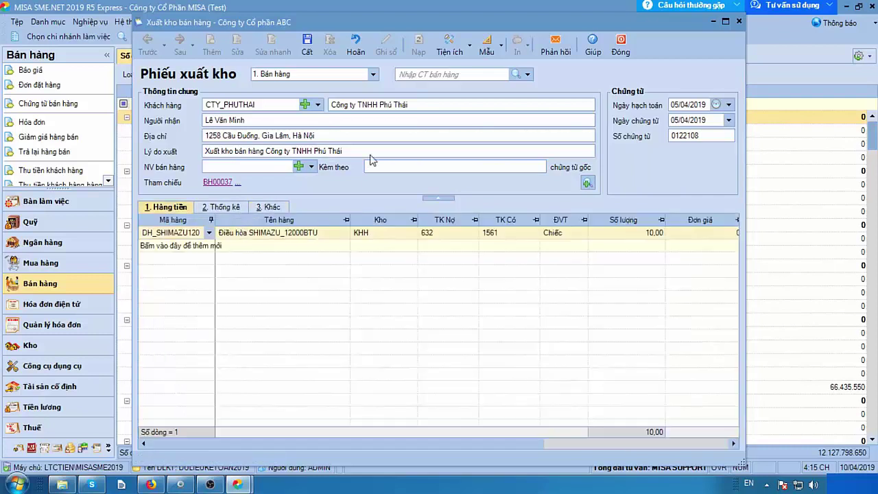
click(302, 55)
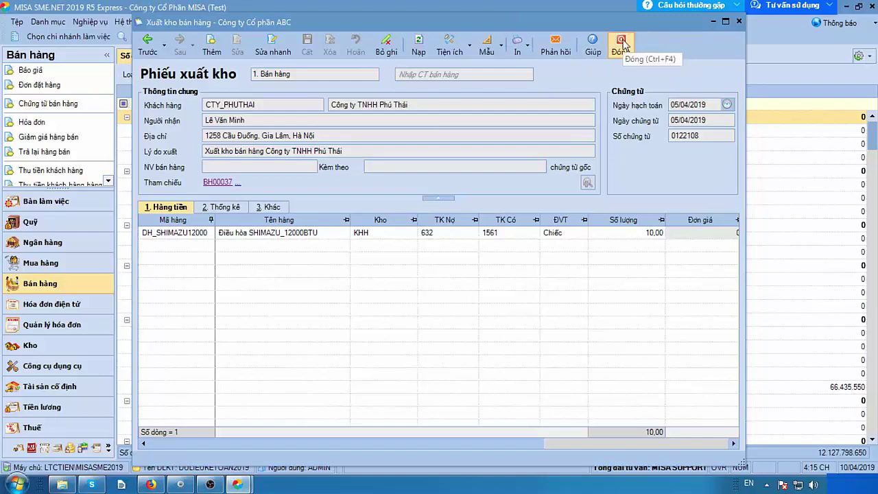
click(622, 42)
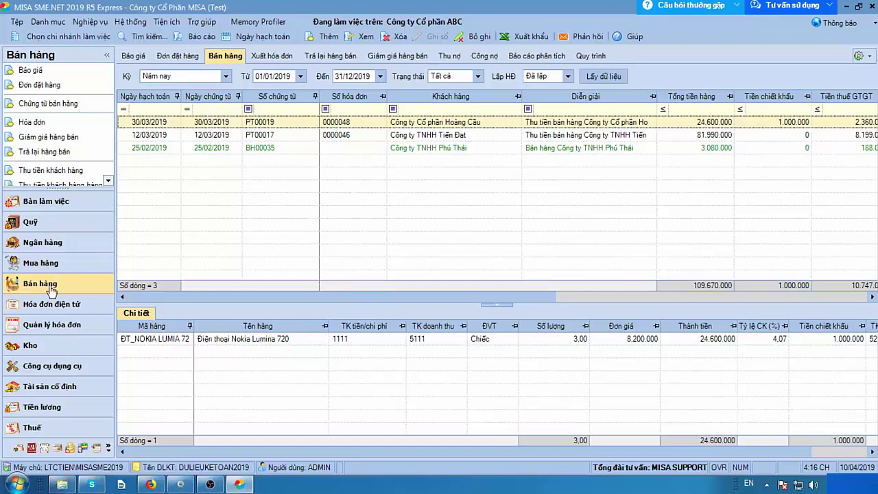
Reload the sales voucher list showing vouchers of every invoice status.
click(222, 61)
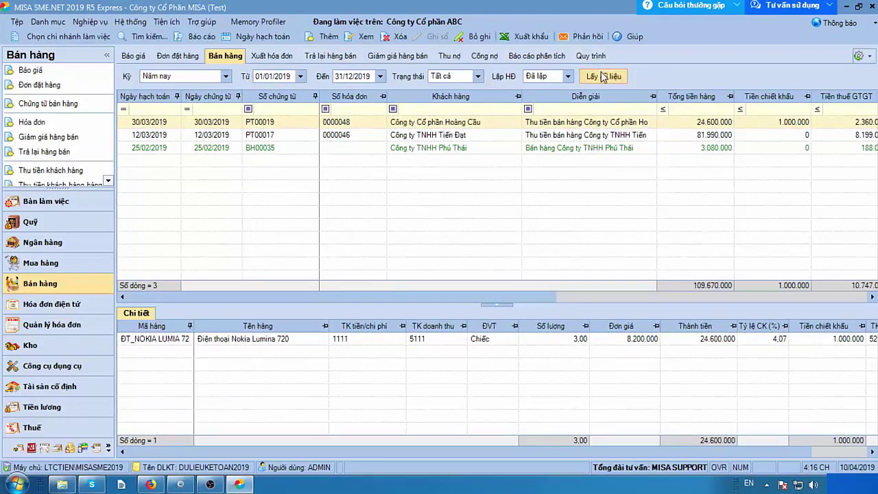
click(568, 76)
click(539, 107)
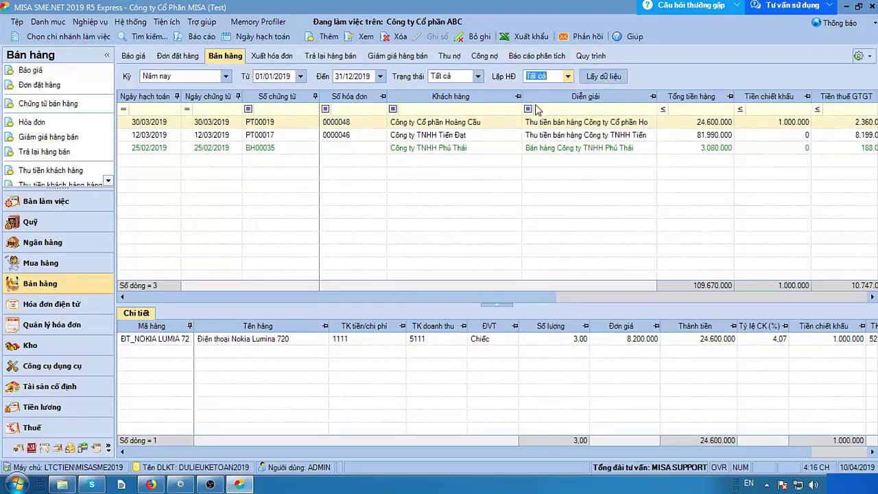
click(594, 78)
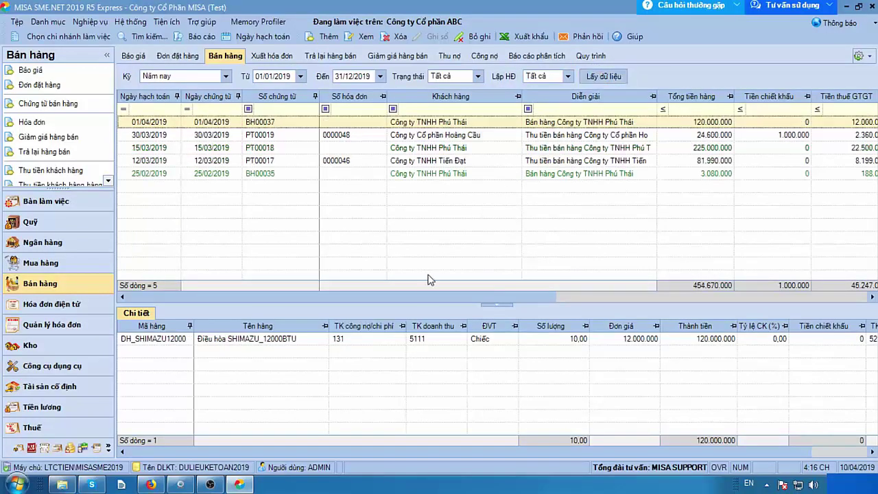
drag(409, 300, 727, 283)
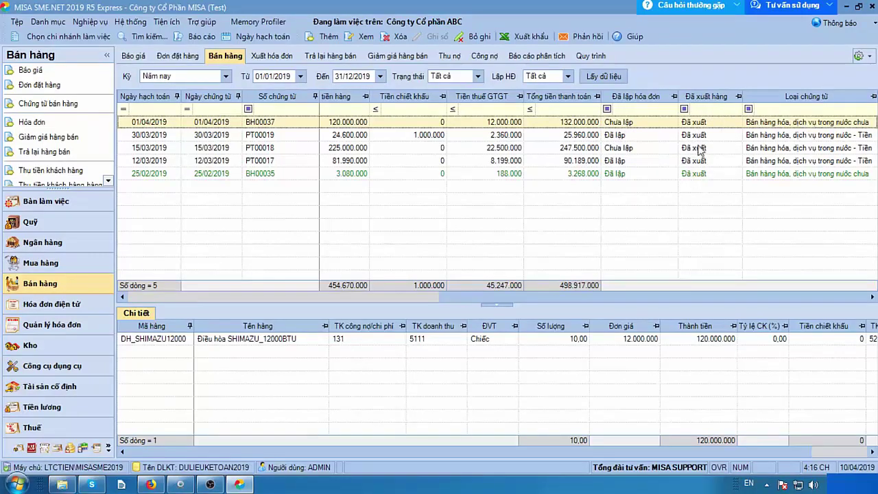
Filter the Đã lập hóa đơn column to Chưa lập, leaving BH00037 and PT00018.
click(725, 109)
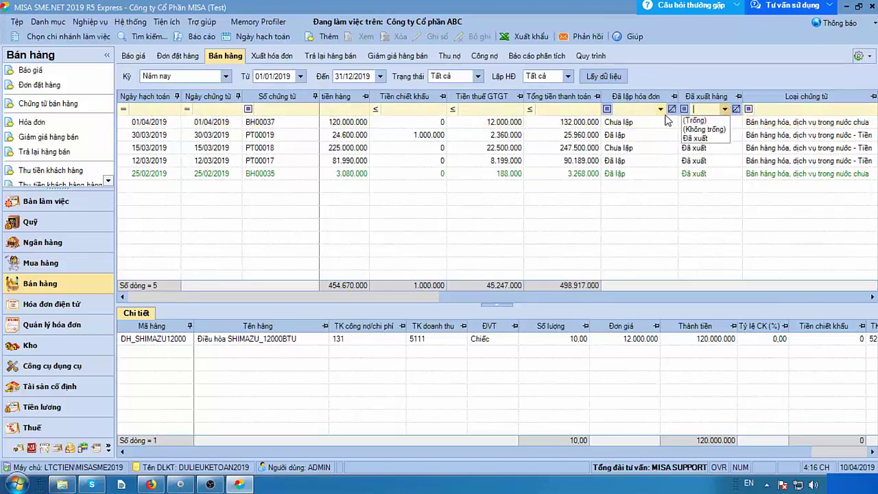
click(638, 110)
click(660, 110)
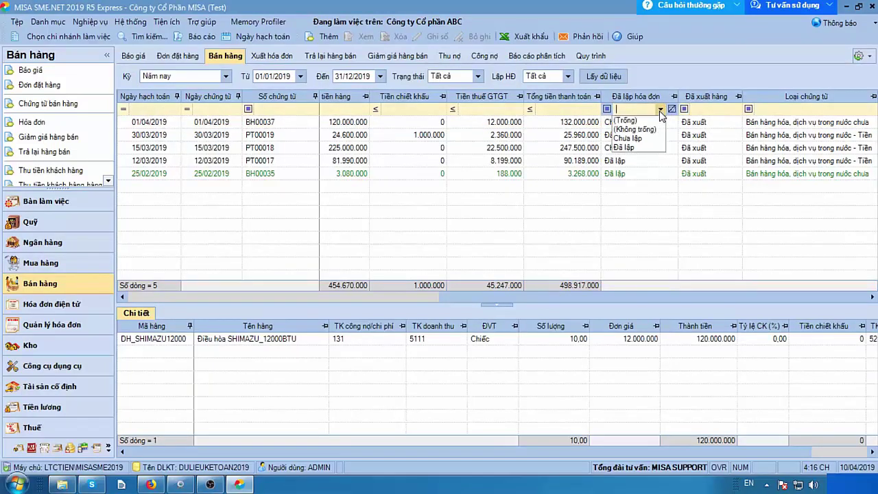
click(632, 139)
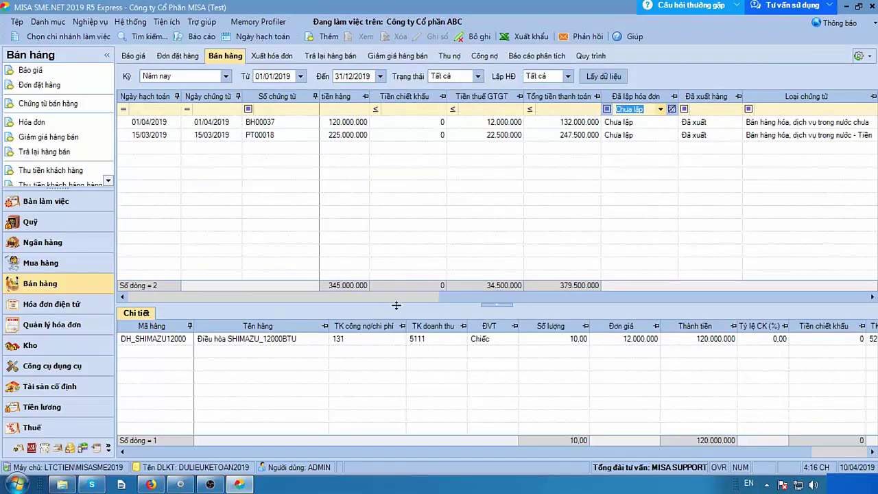
drag(447, 296, 130, 298)
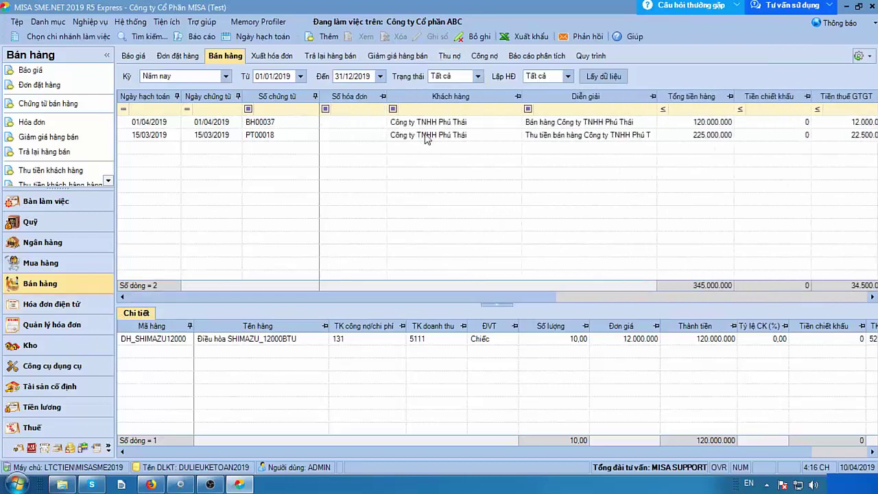
Open PT00018, draft an invoice from it, discard the invoice unsaved, and close the voucher.
double_click(427, 136)
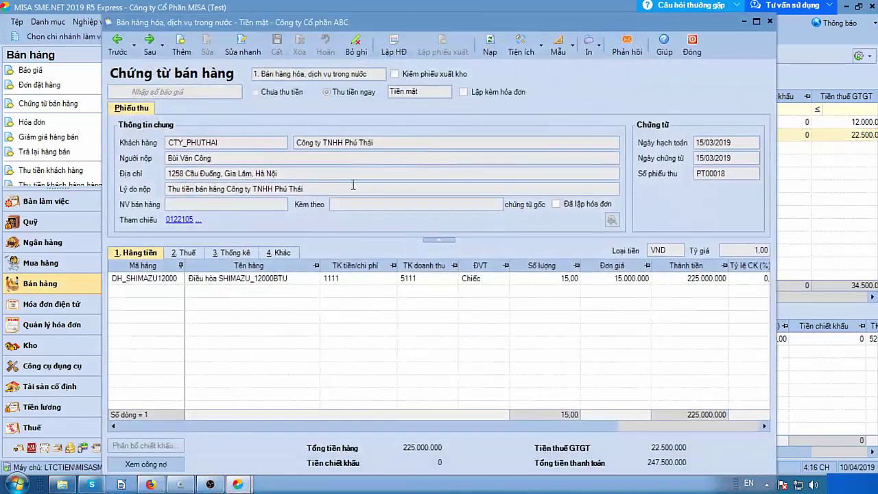
click(393, 46)
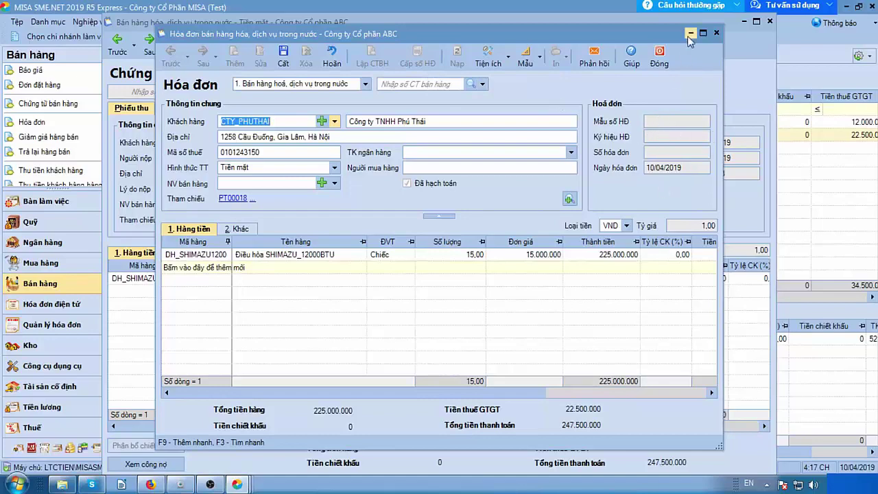
click(658, 55)
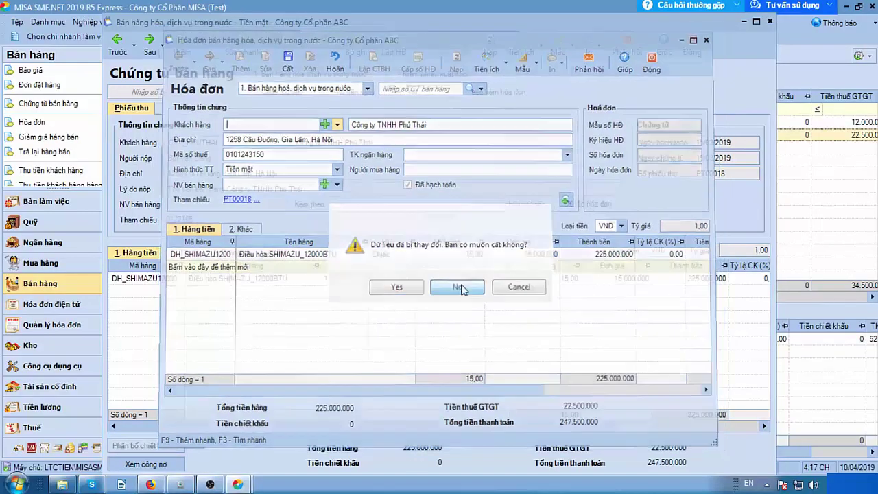
click(458, 287)
click(685, 52)
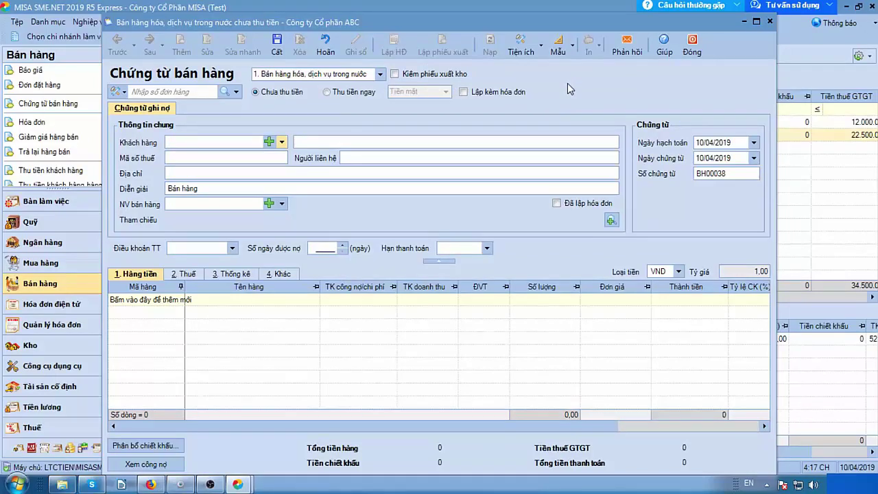
Close blank voucher BH00038 and answer No to saving it.
click(770, 22)
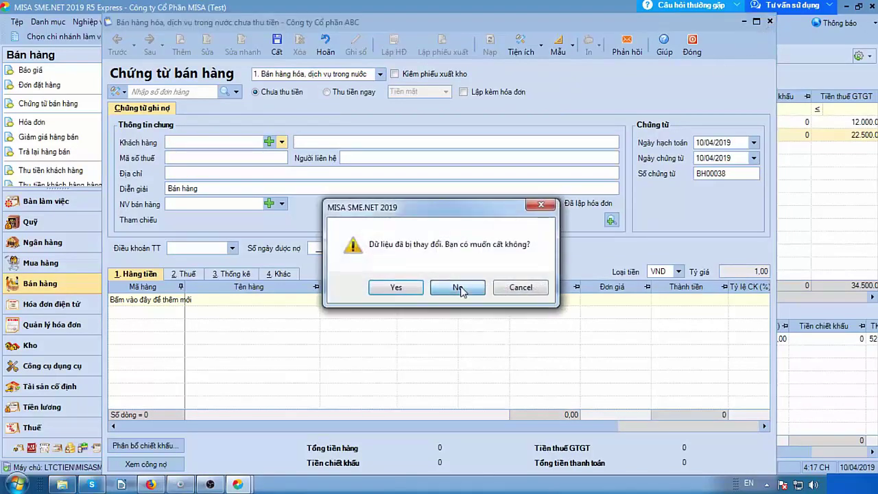
click(455, 286)
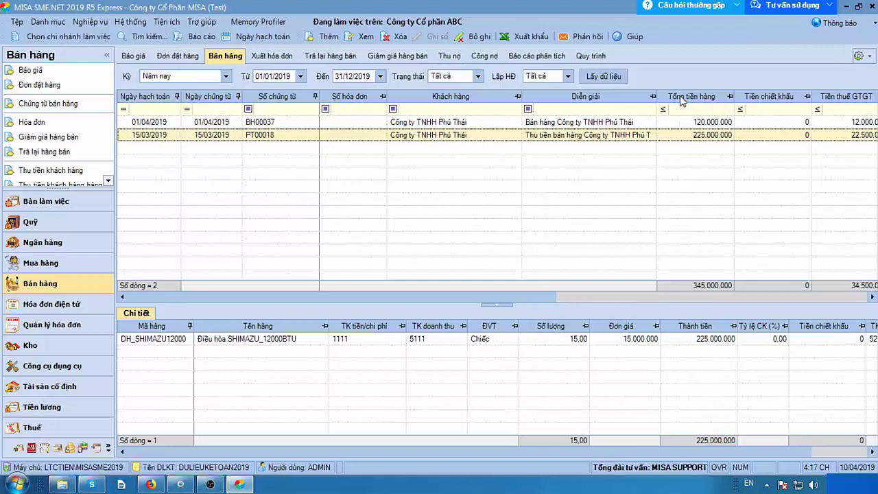
click(633, 40)
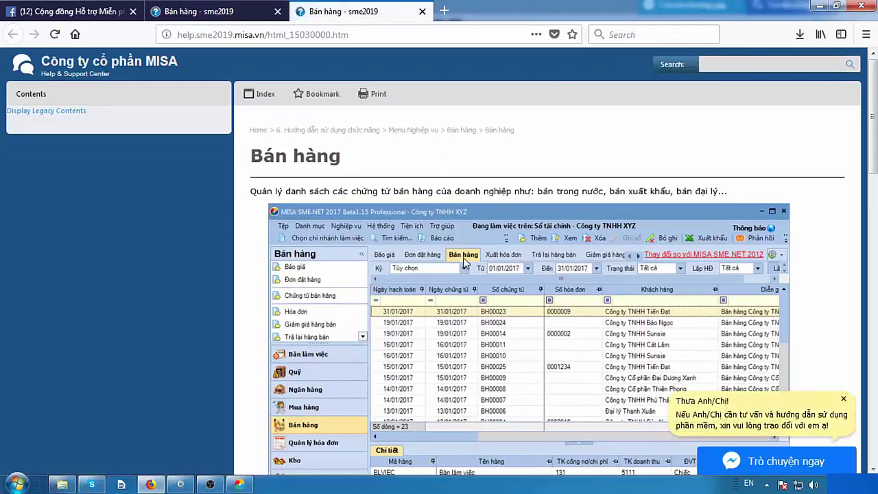
scroll(464, 260, down, 10)
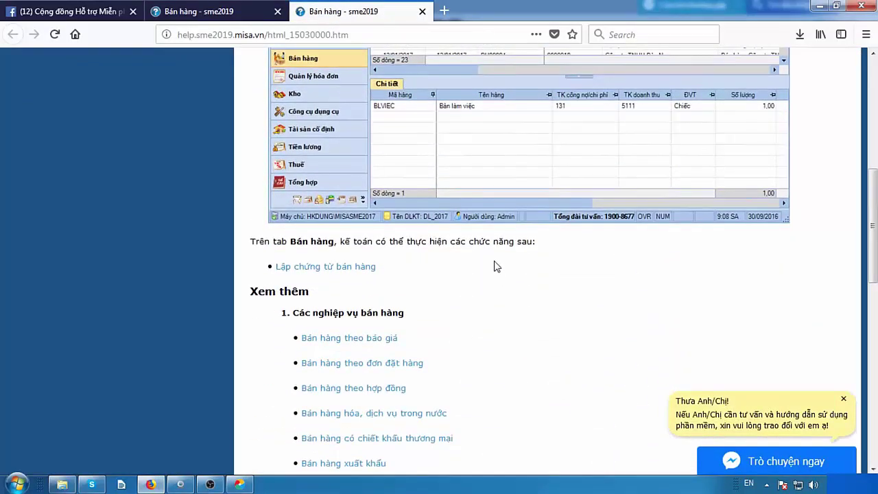
scroll(481, 237, up, 2)
scroll(421, 288, down, 8)
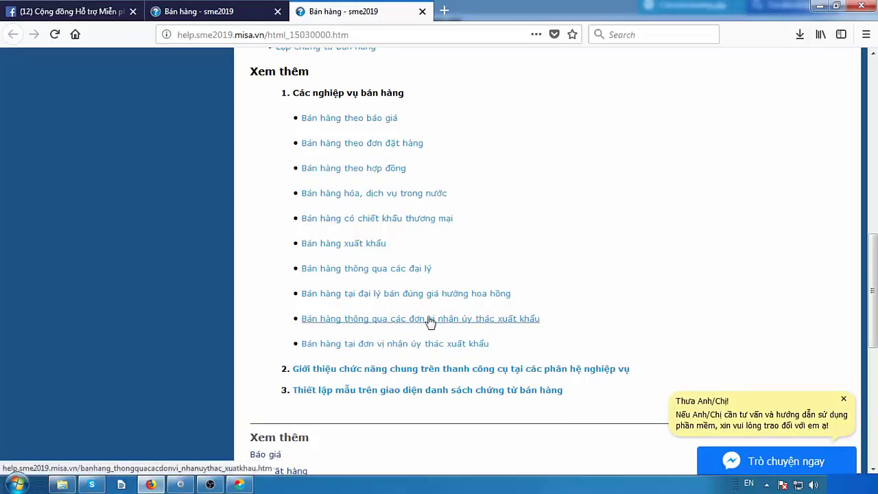
click(360, 302)
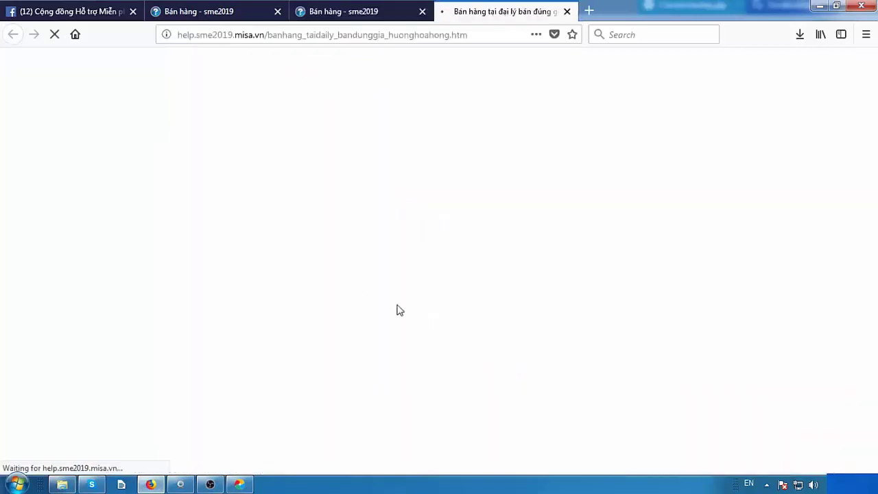
scroll(302, 95, down, 3)
scroll(302, 95, up, 2)
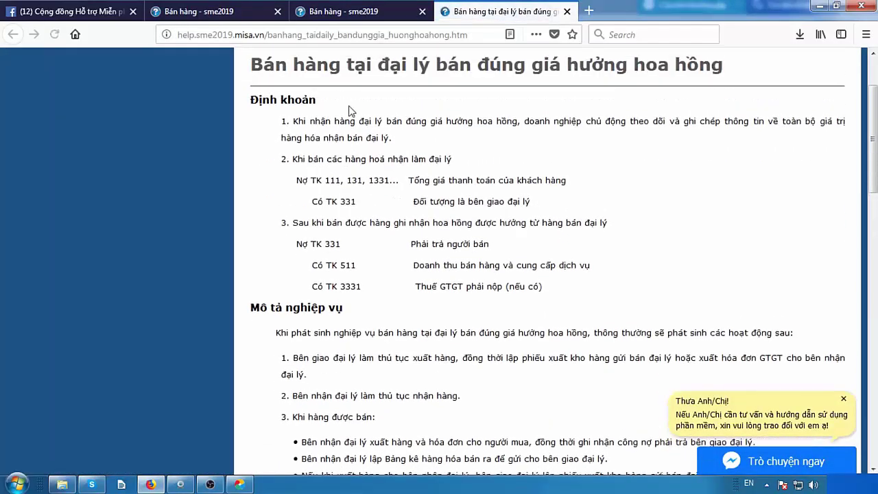
scroll(513, 198, down, 5)
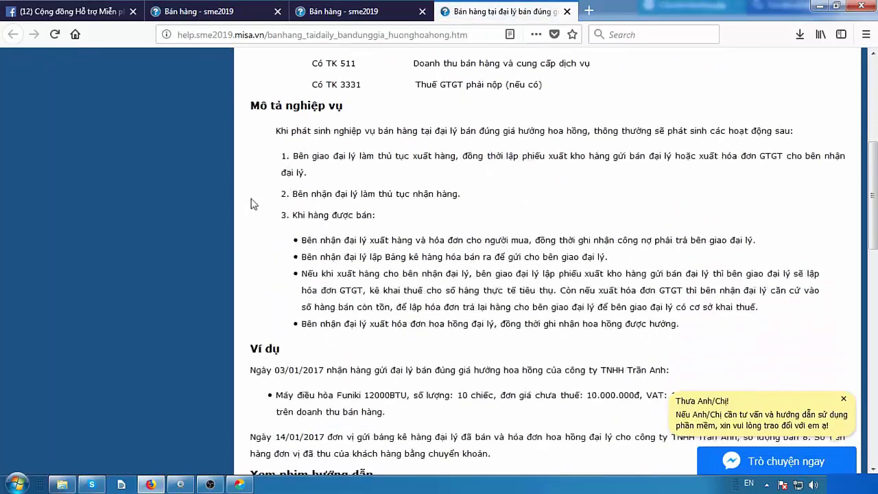
scroll(445, 197, down, 7)
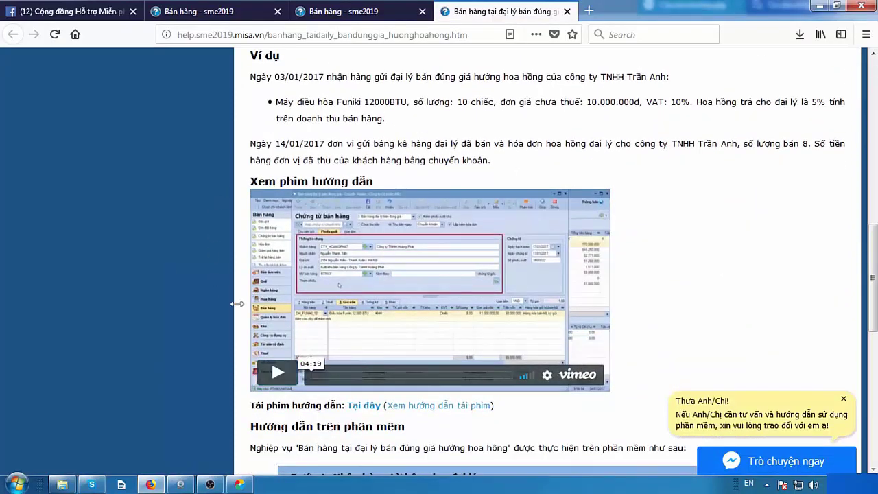
scroll(392, 294, down, 3)
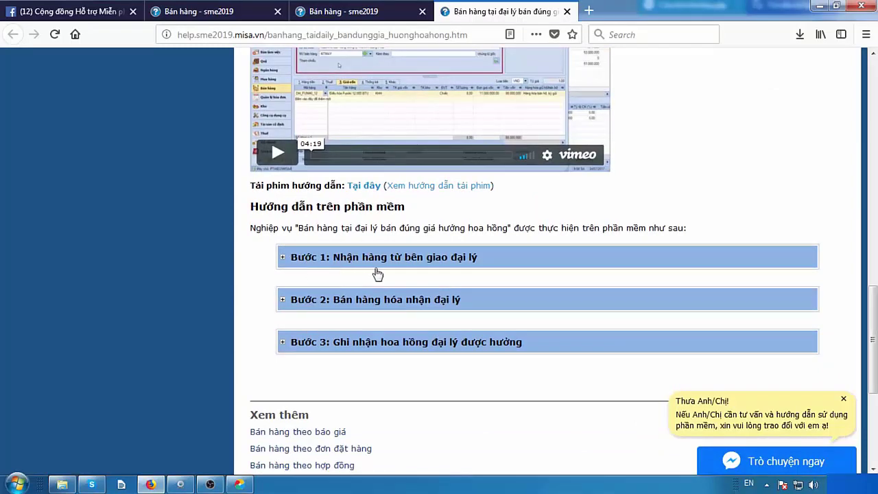
click(323, 264)
scroll(480, 230, down, 4)
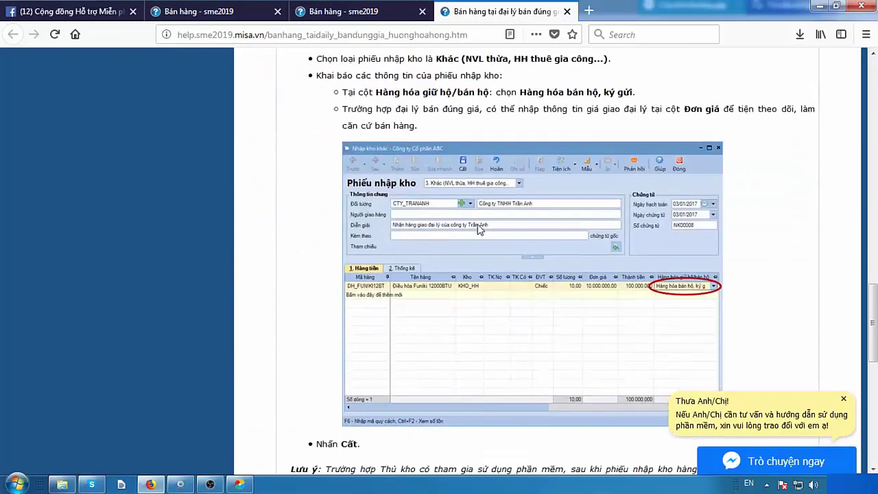
scroll(480, 231, down, 2)
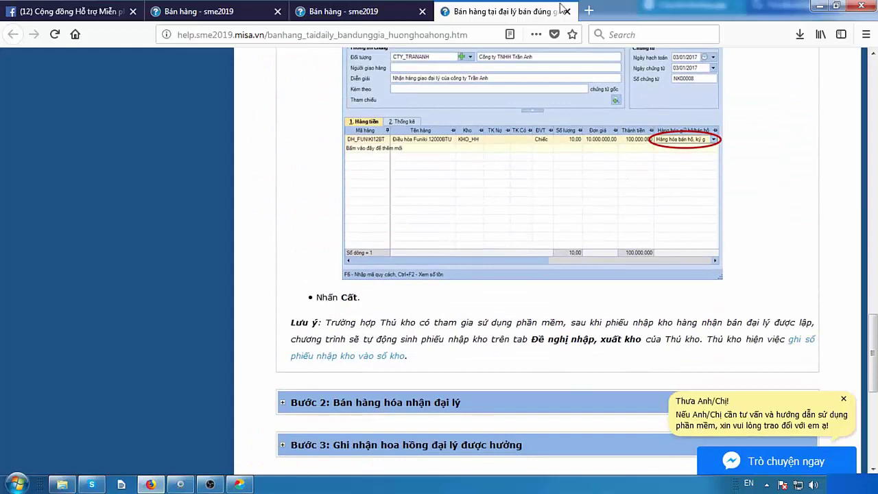
click(821, 6)
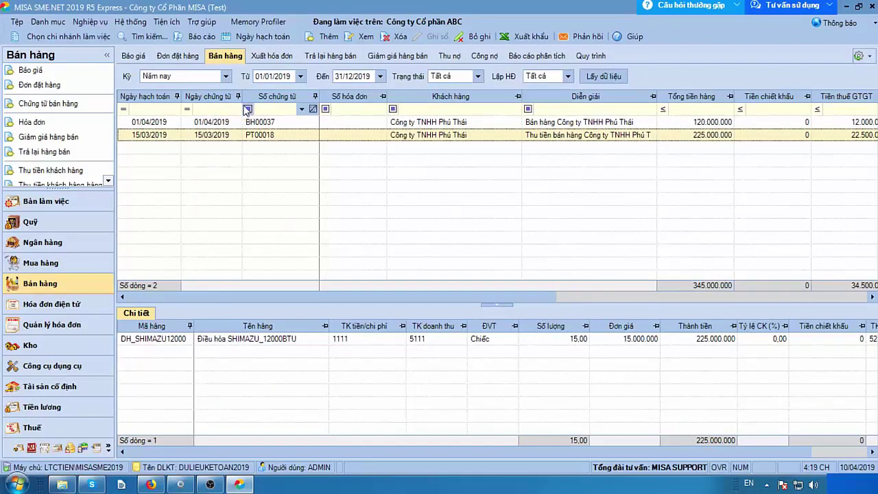
Add a new sales voucher with Kiêm phiếu xuất kho ticked, built from a sales order.
click(327, 39)
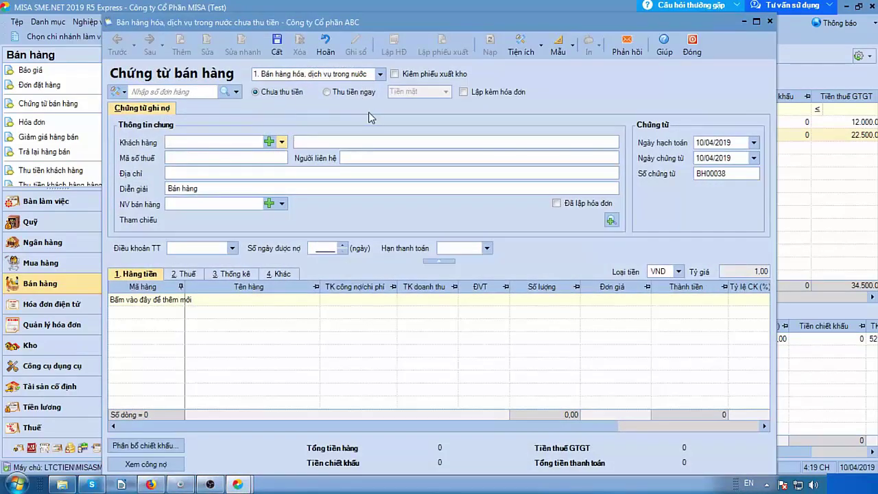
click(396, 74)
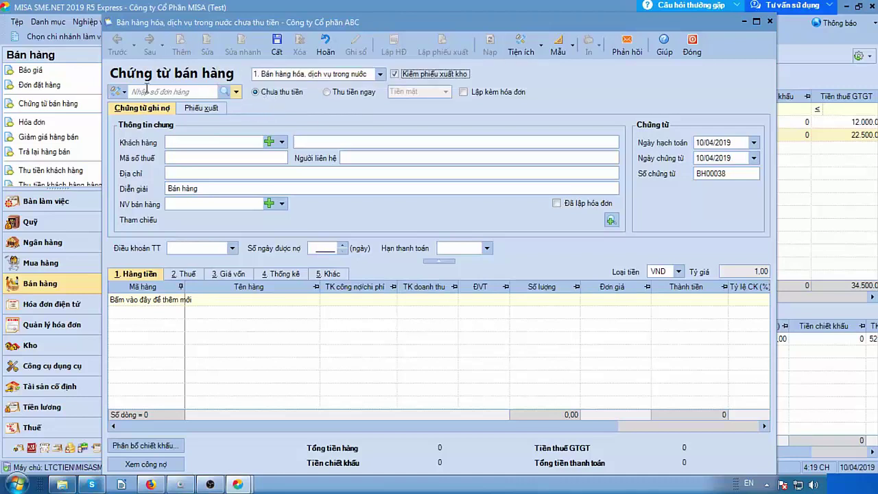
click(123, 92)
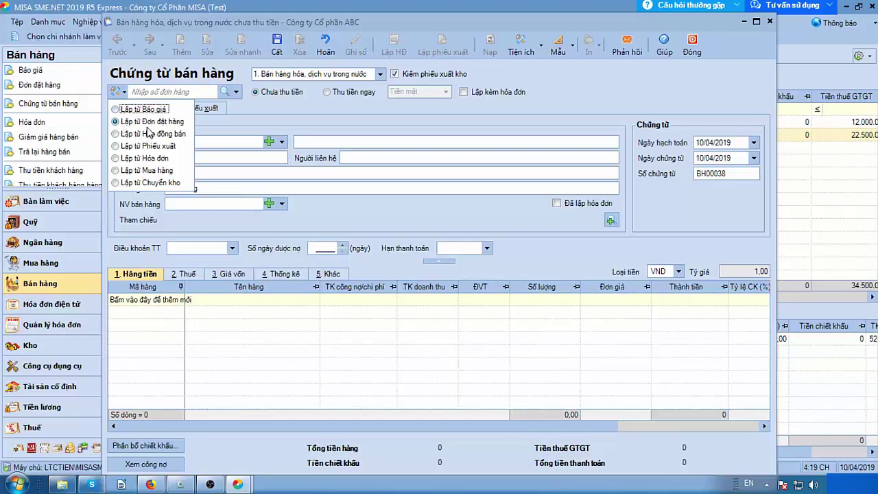
click(115, 123)
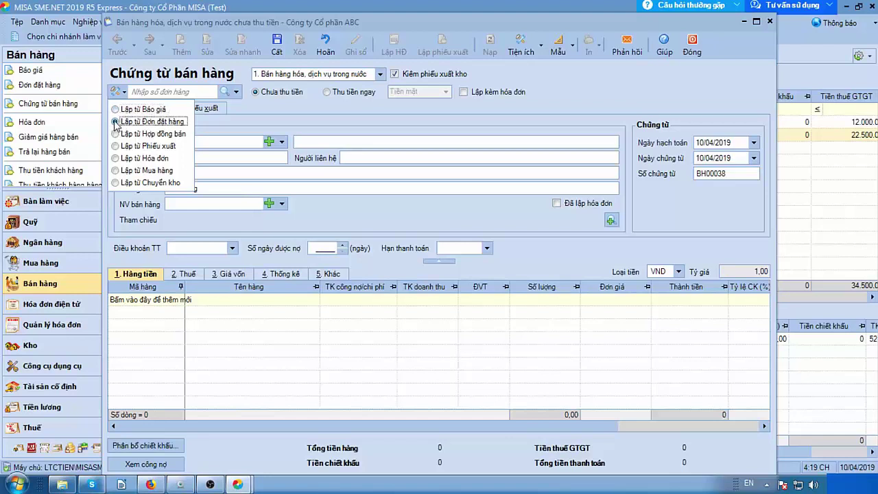